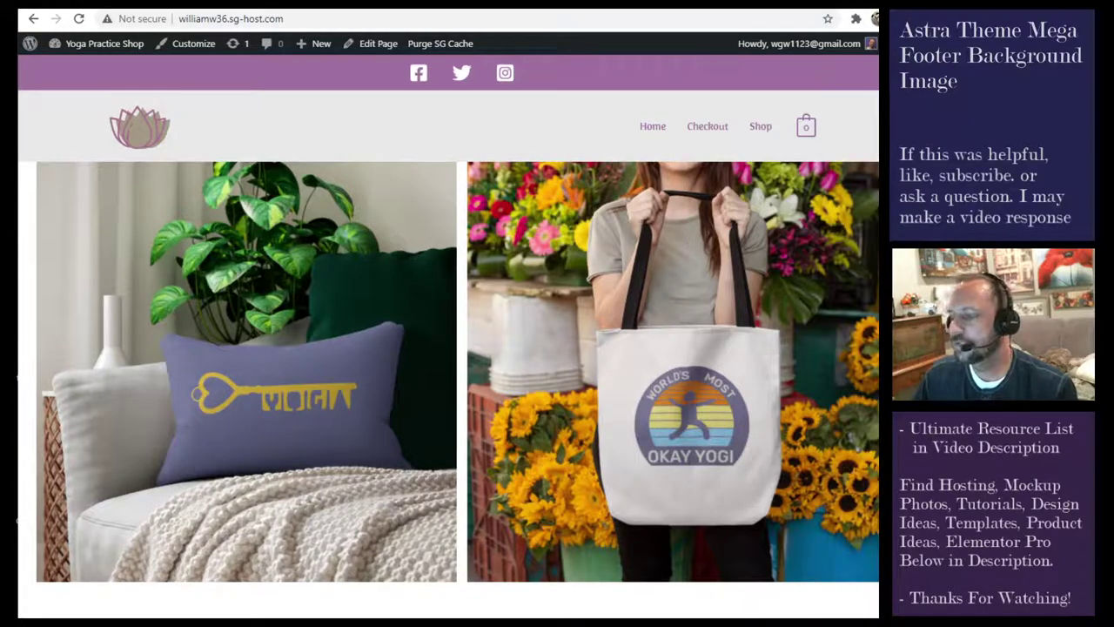
Step: Scroll down the homepage to review the blue mountain footer, then scroll back up
scroll(481, 265, down, 2)
scroll(524, 318, down, 4)
scroll(524, 342, down, 4)
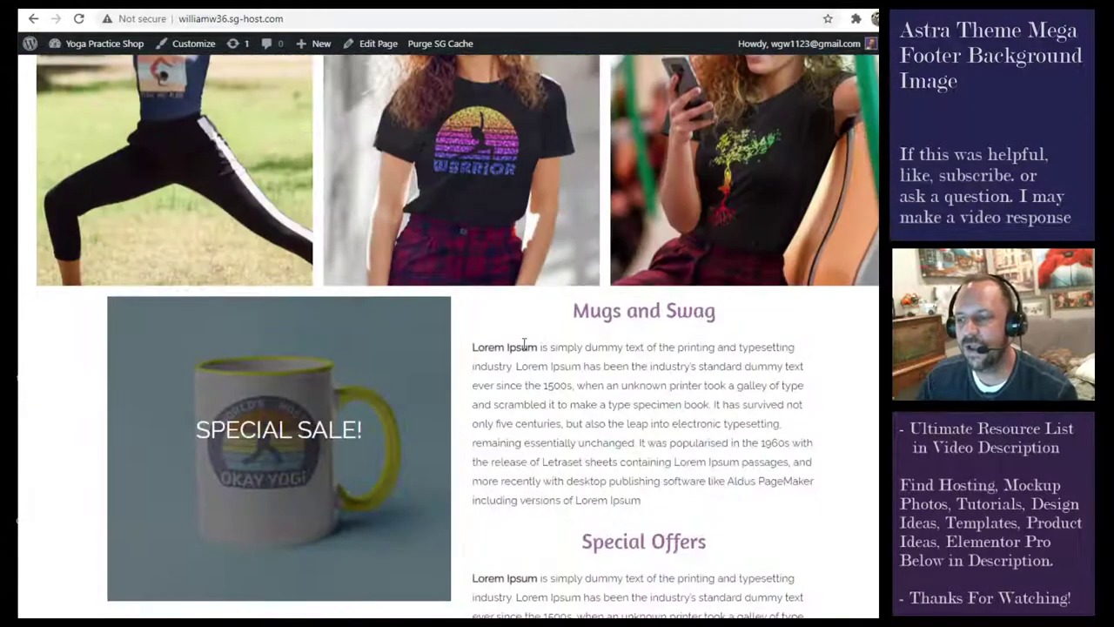
scroll(524, 342, down, 5)
scroll(566, 340, down, 2)
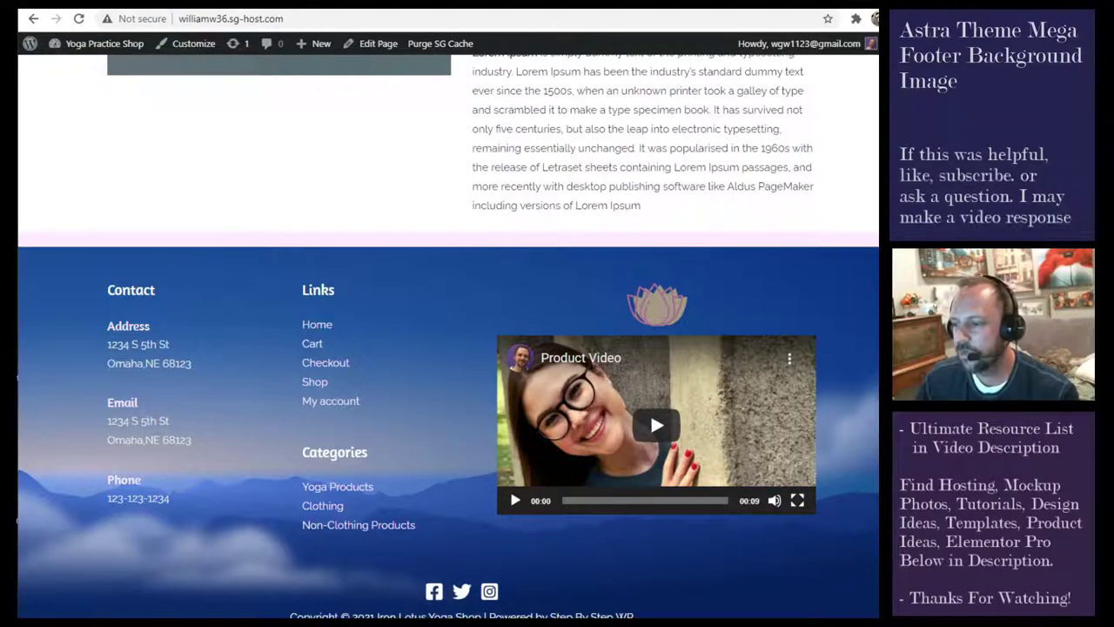
scroll(448, 336, up, 1)
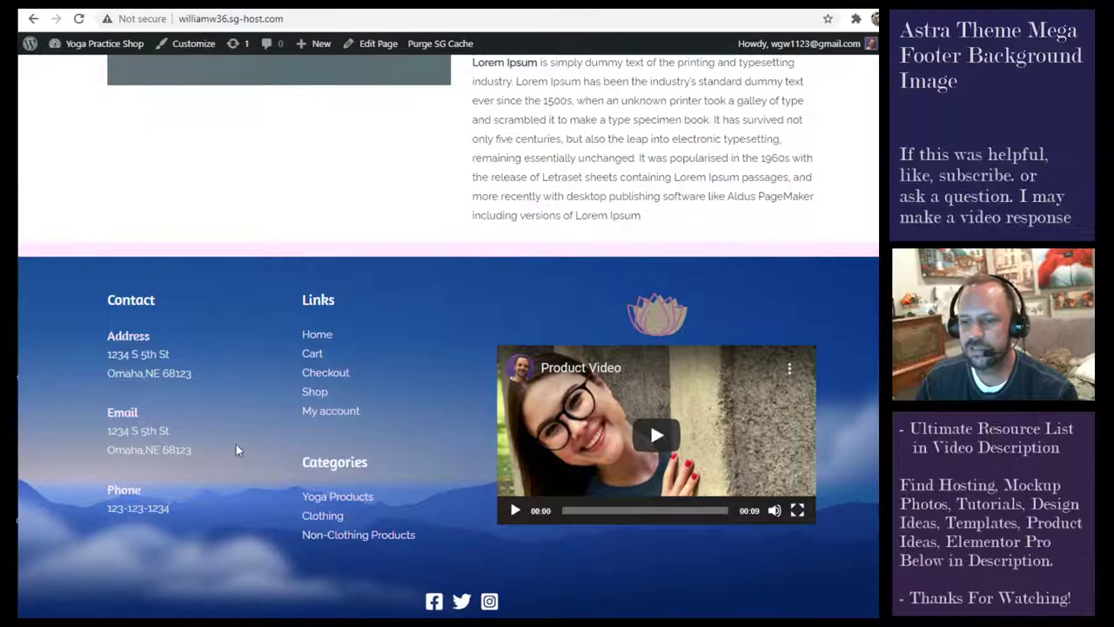
scroll(448, 336, up, 3)
scroll(448, 336, up, 10)
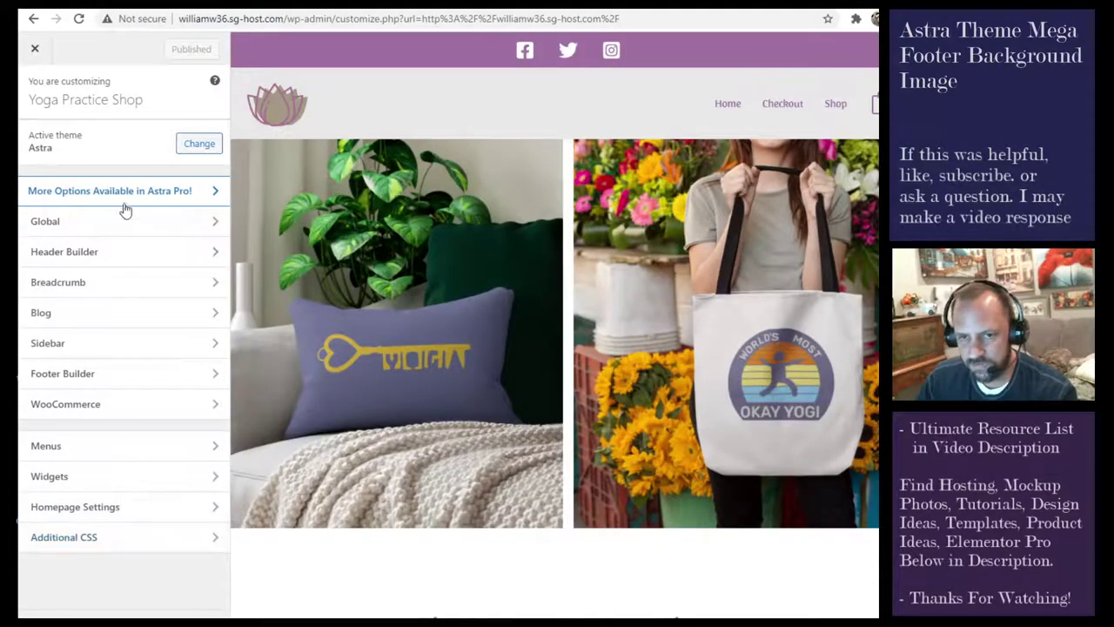
Step: Open the Footer Builder section in the Customizer sidebar
click(113, 375)
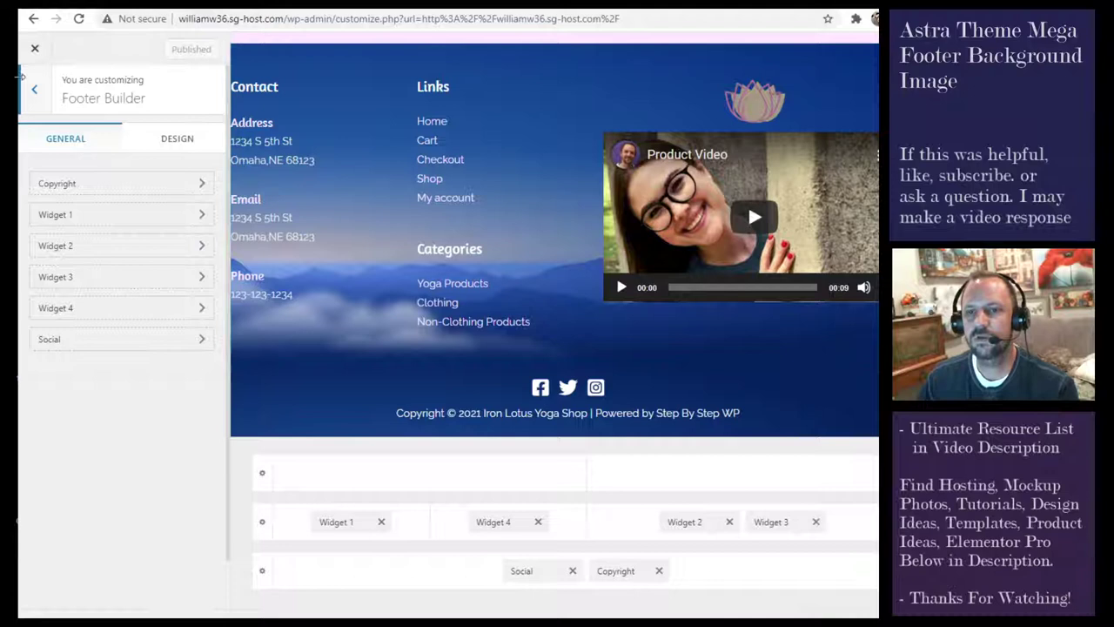
Step: Open the footer's Background Color & Image options, keep the sky image, and switch to Color
click(177, 141)
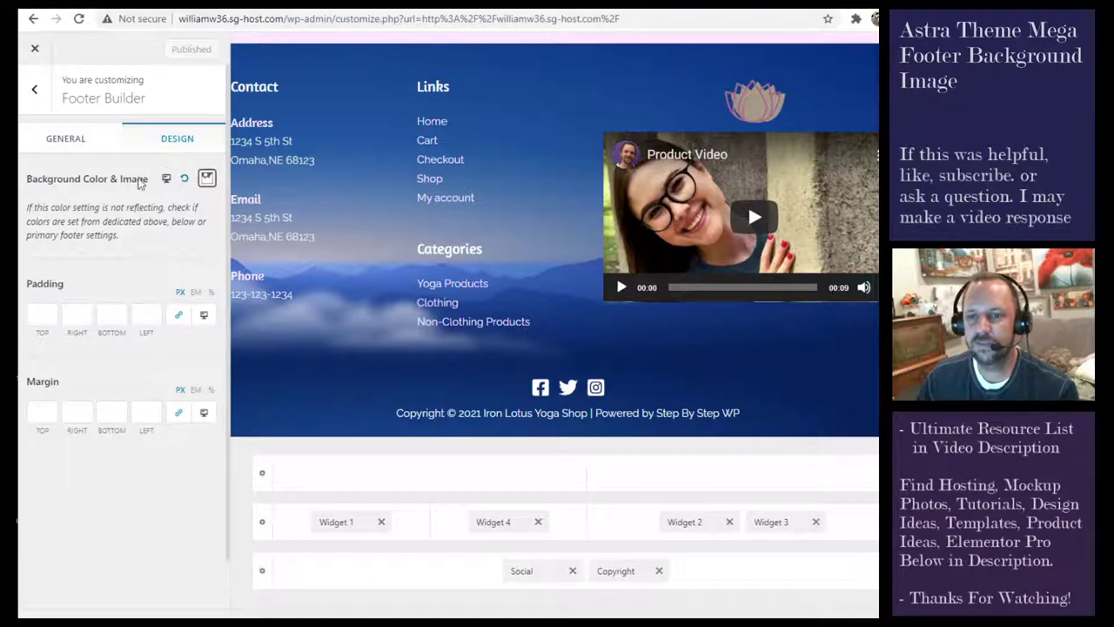
click(206, 178)
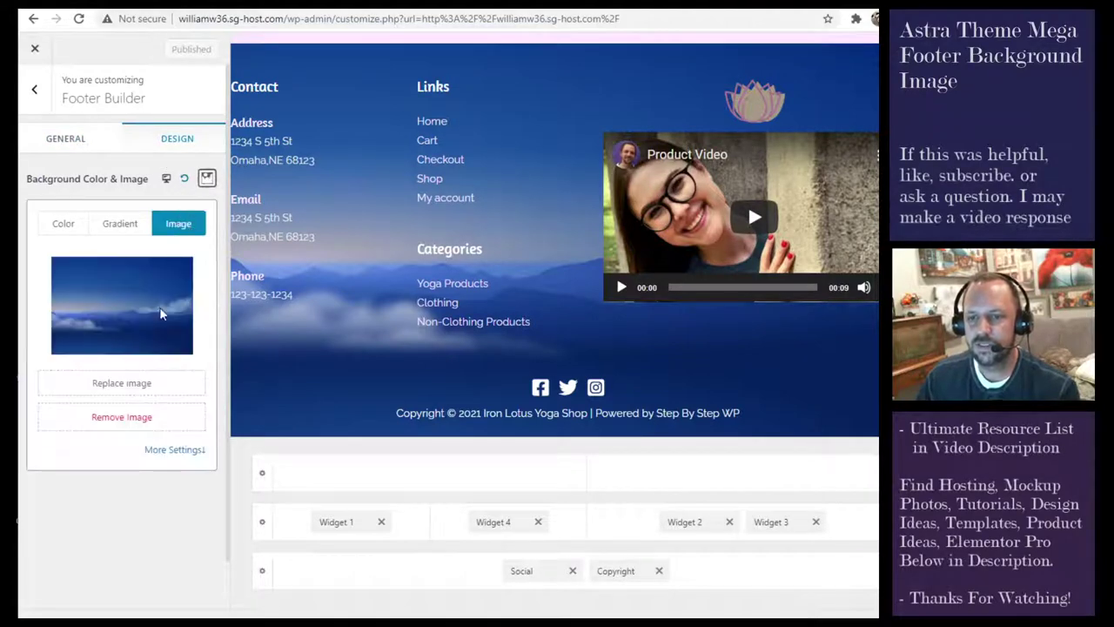
click(128, 385)
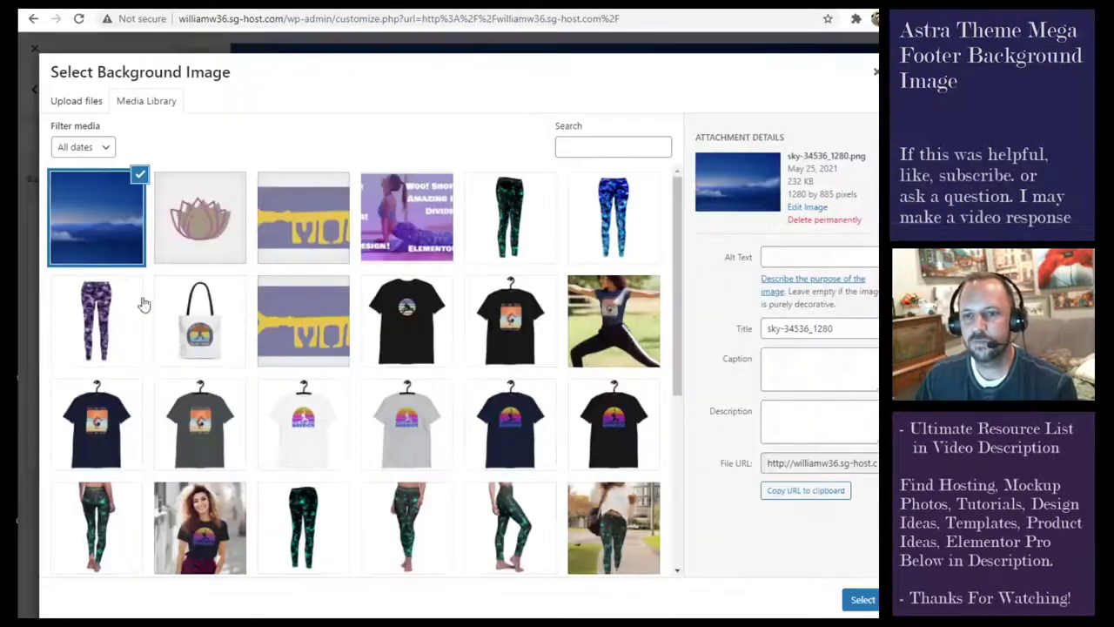
click(875, 72)
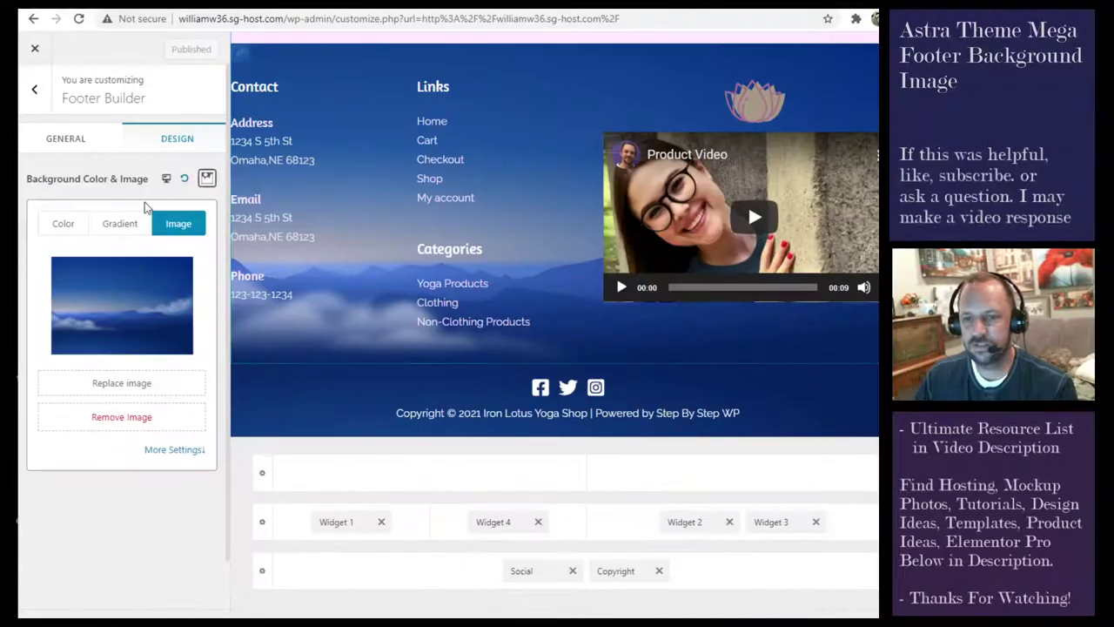
click(69, 226)
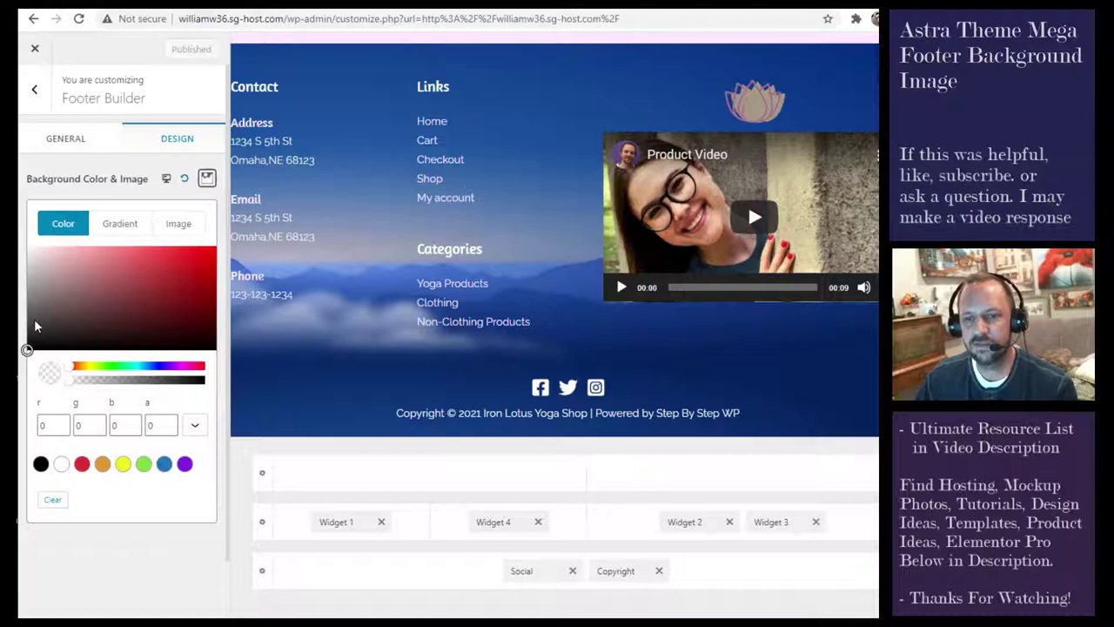
Step: Try a light grey 186,186,186 footer colour, then return its opacity to zero
mouse_move(73, 380)
mouse_down()
mouse_move(206, 385)
mouse_move(63, 382)
mouse_up()
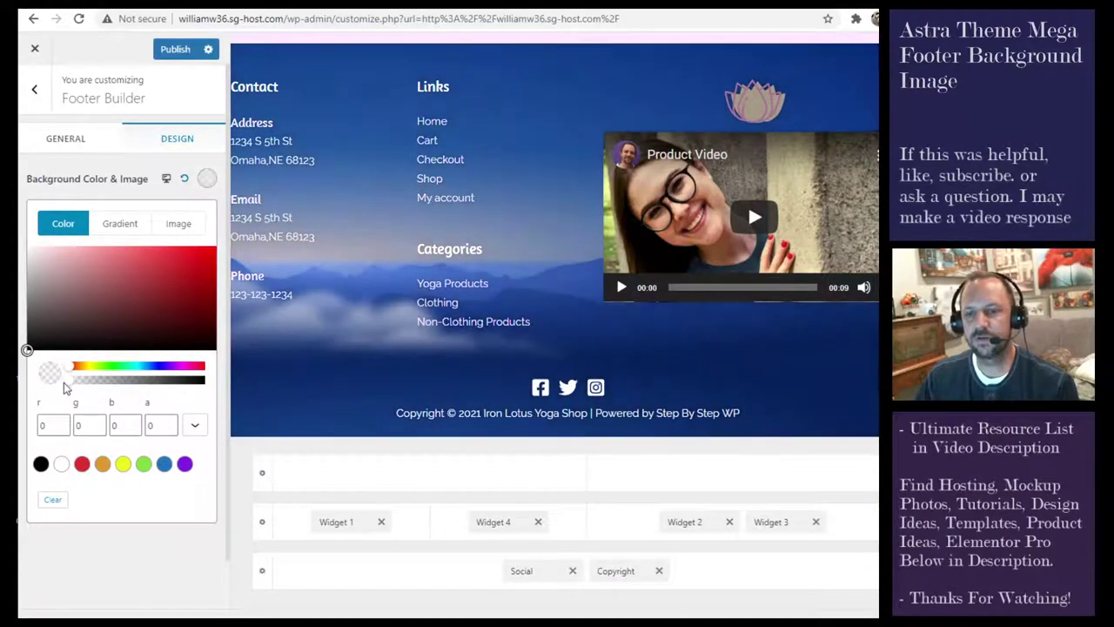
click(183, 226)
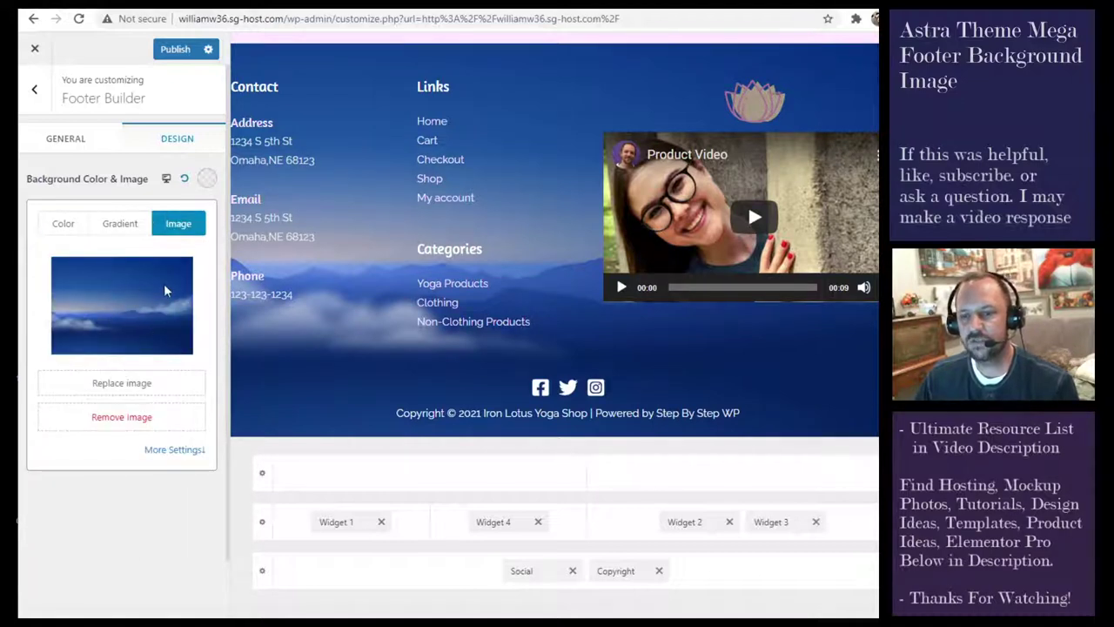
click(69, 228)
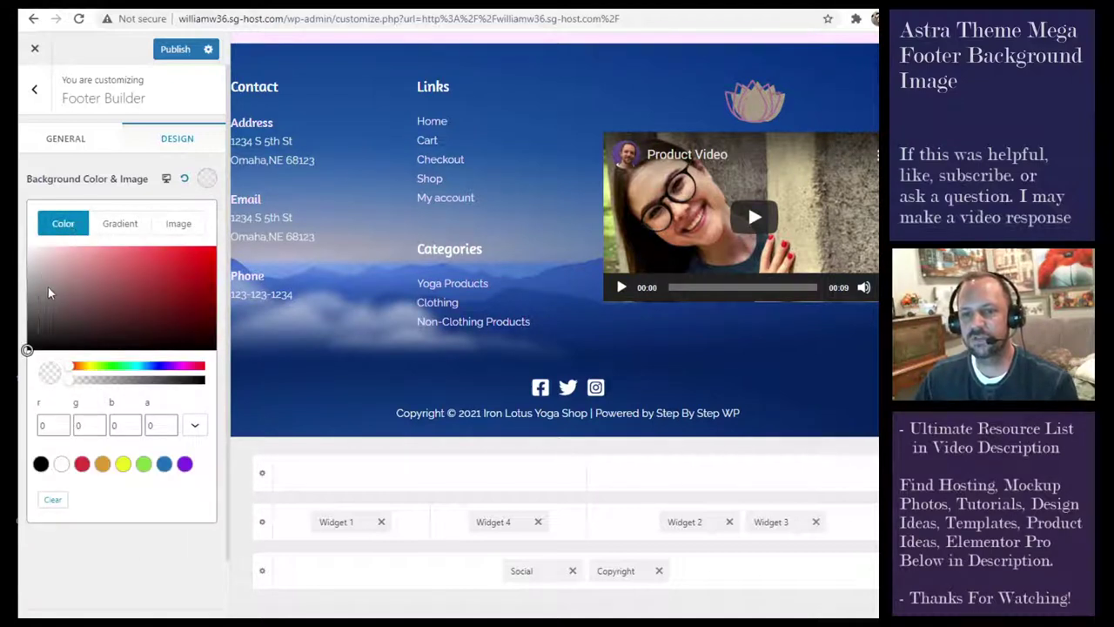
drag(45, 298, 17, 279)
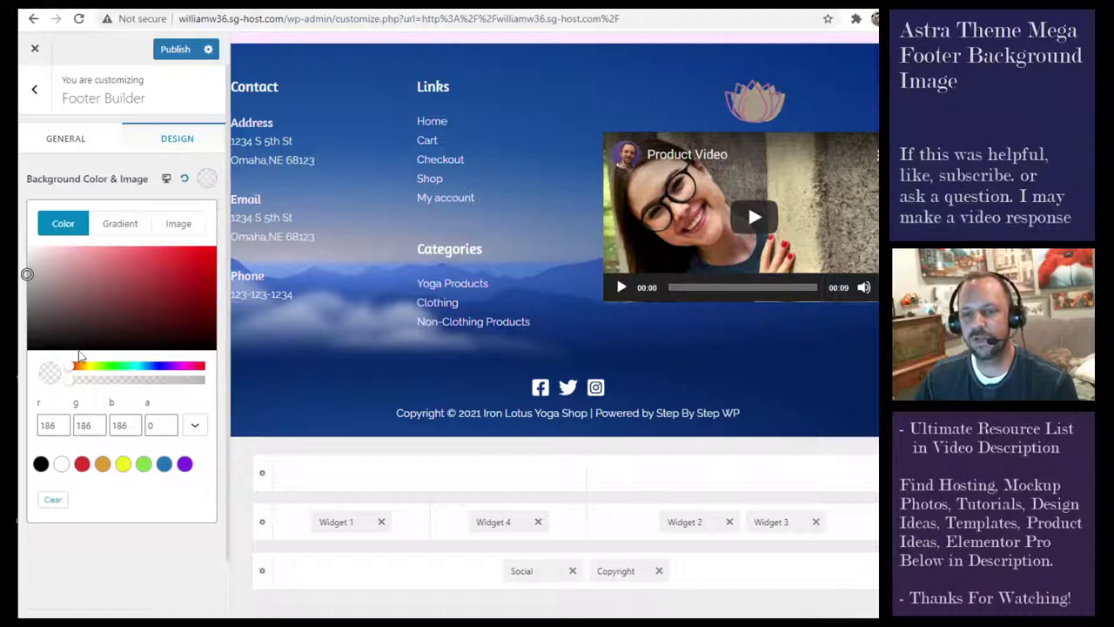
drag(77, 391, 56, 389)
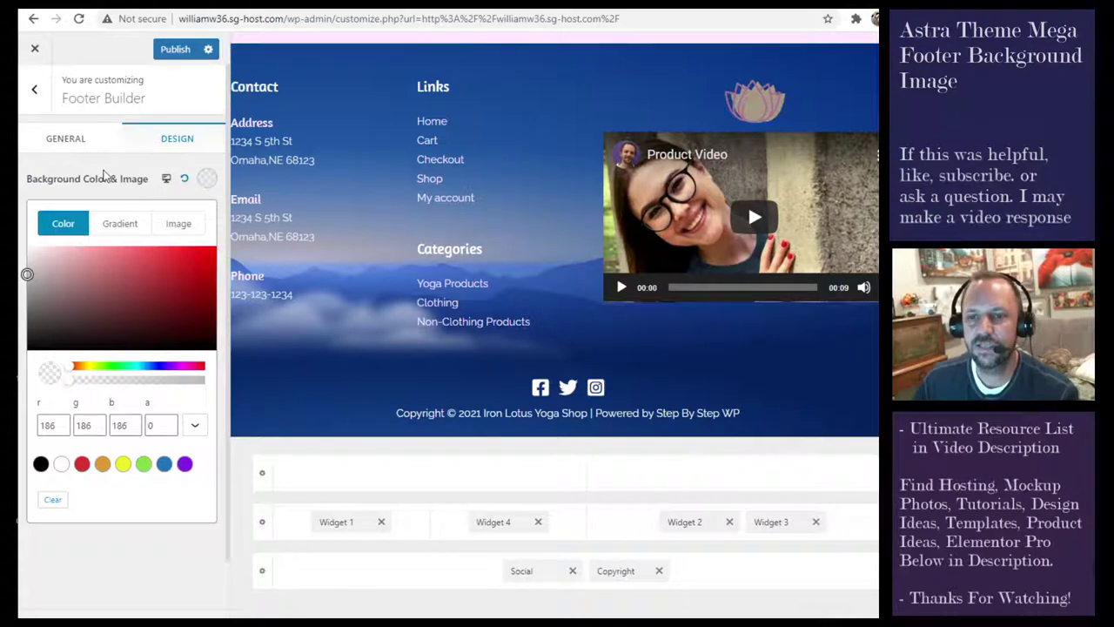
Step: Open the Primary Footer row's Design settings and inspect its background colour picker
click(87, 143)
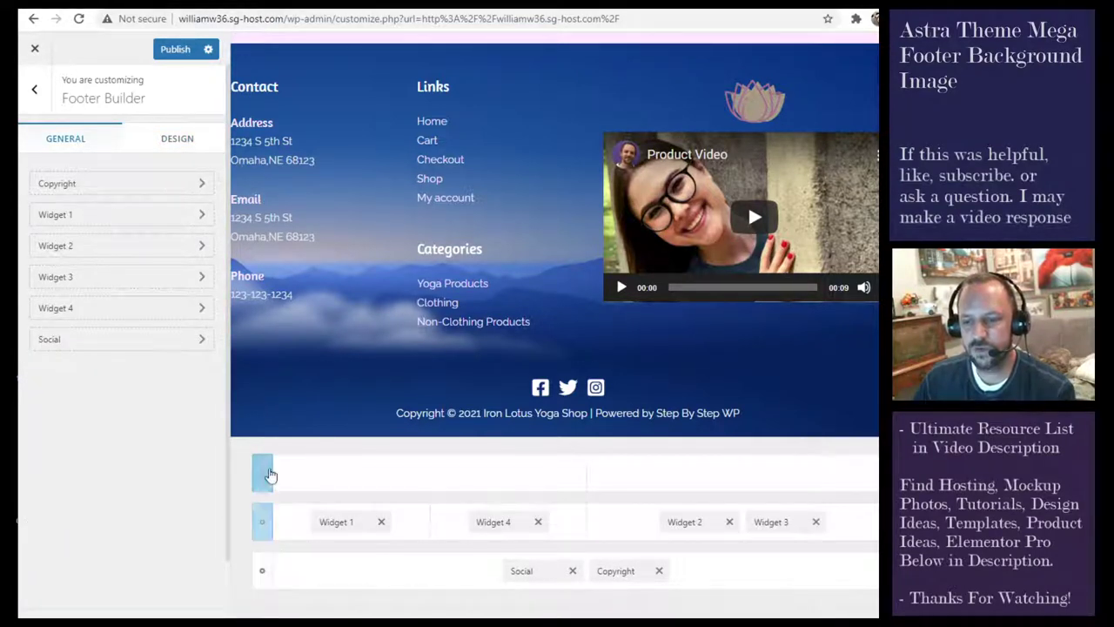
click(262, 522)
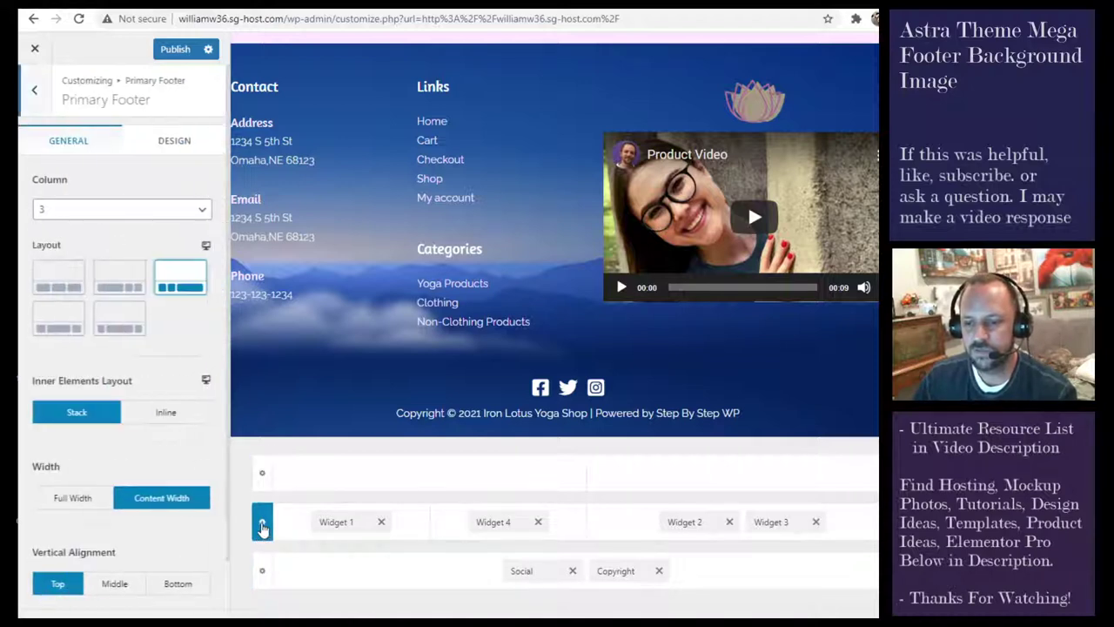
click(179, 141)
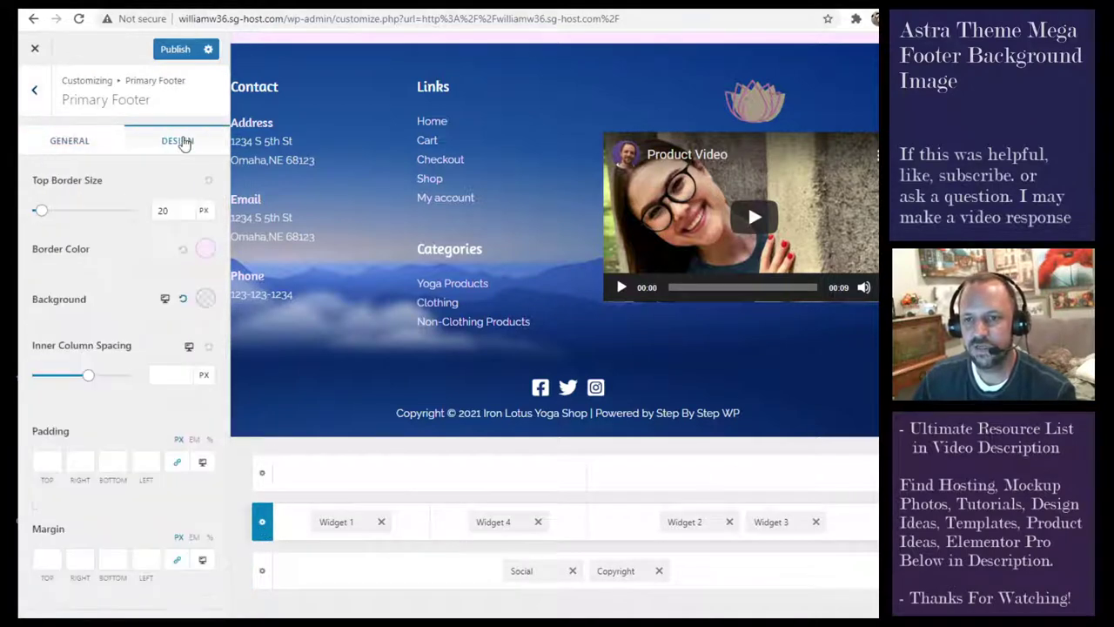
click(208, 304)
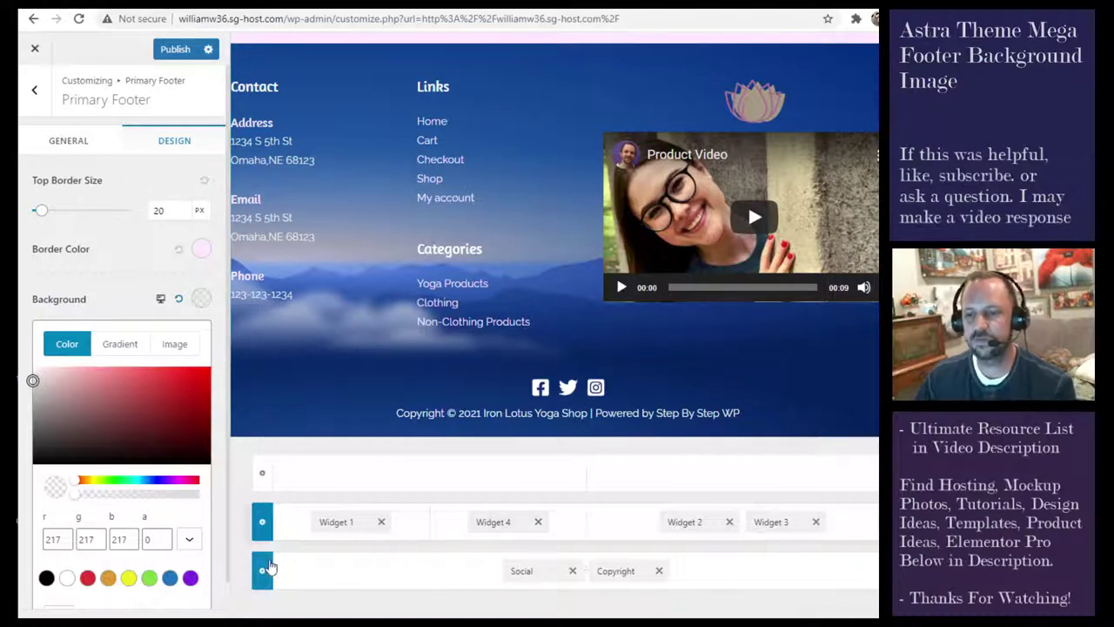
mouse_move(505, 409)
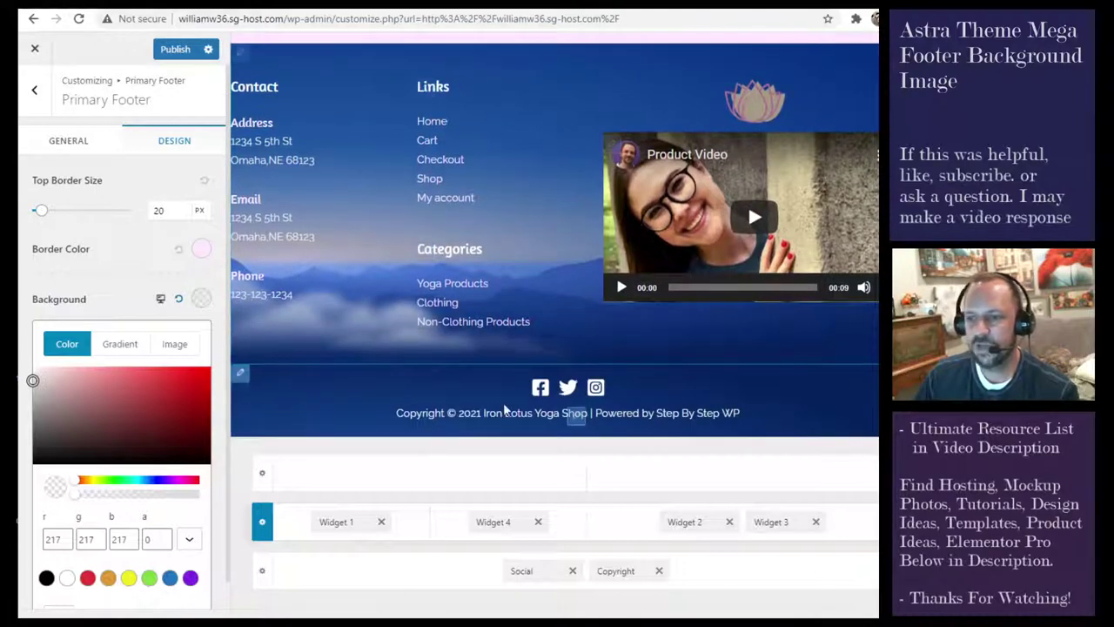
scroll(486, 302, up, 5)
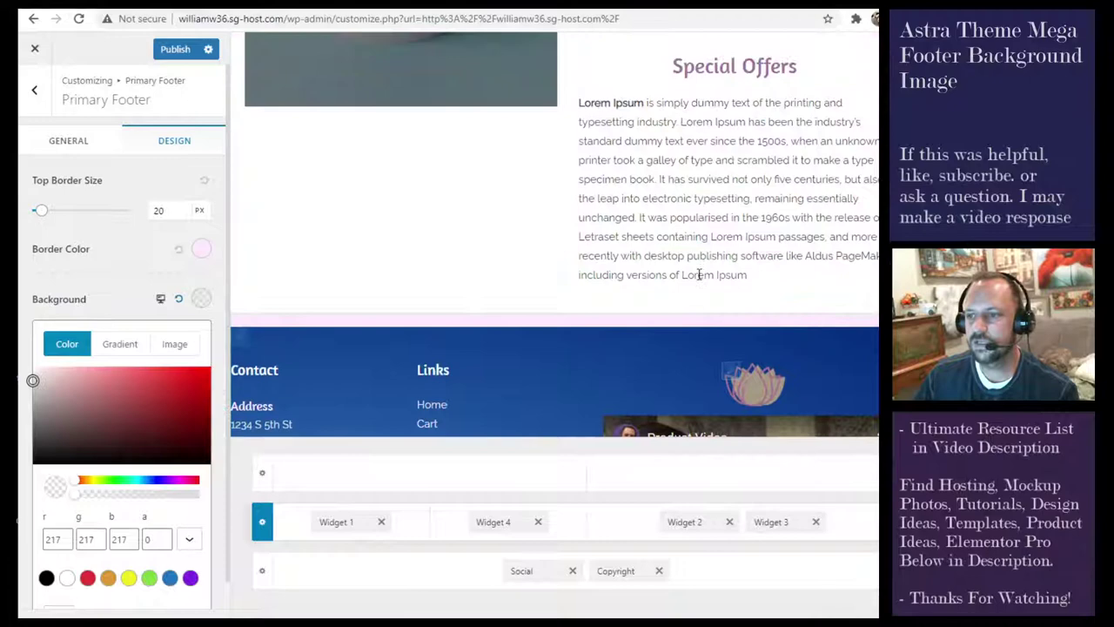
scroll(705, 231, down, 2)
scroll(705, 232, down, 3)
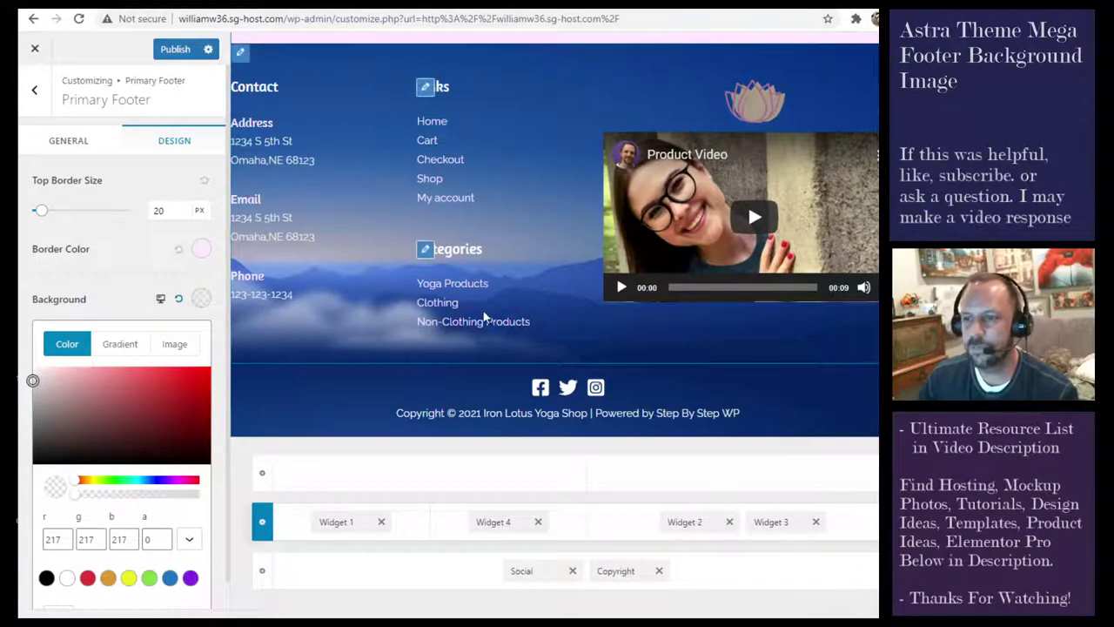
click(120, 252)
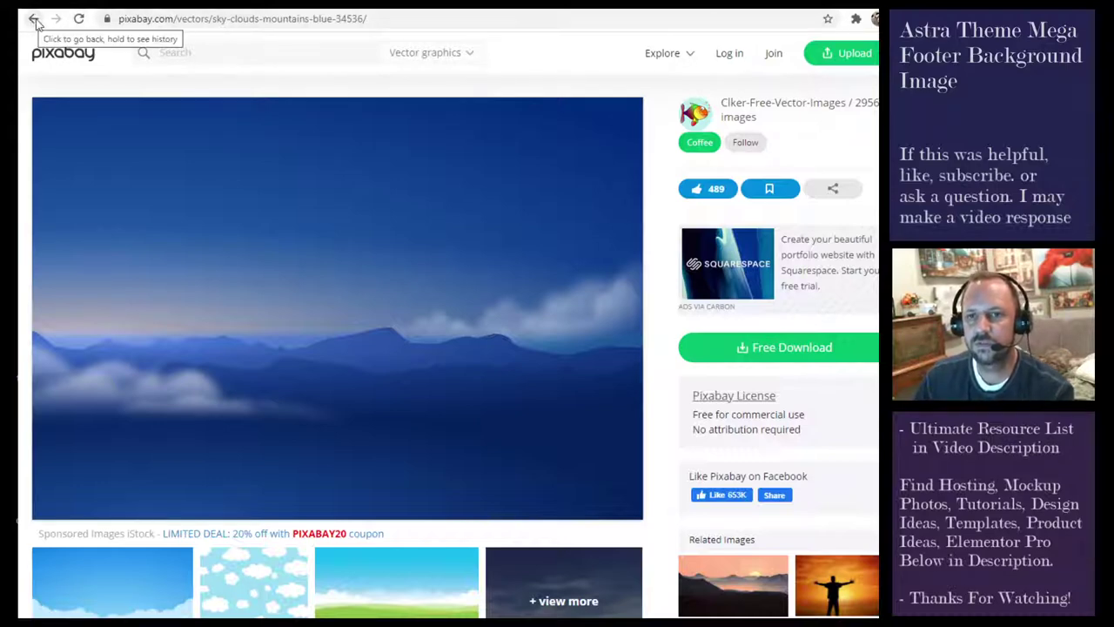
Step: Search Pixabay for mountain images limited to illustrations
click(35, 19)
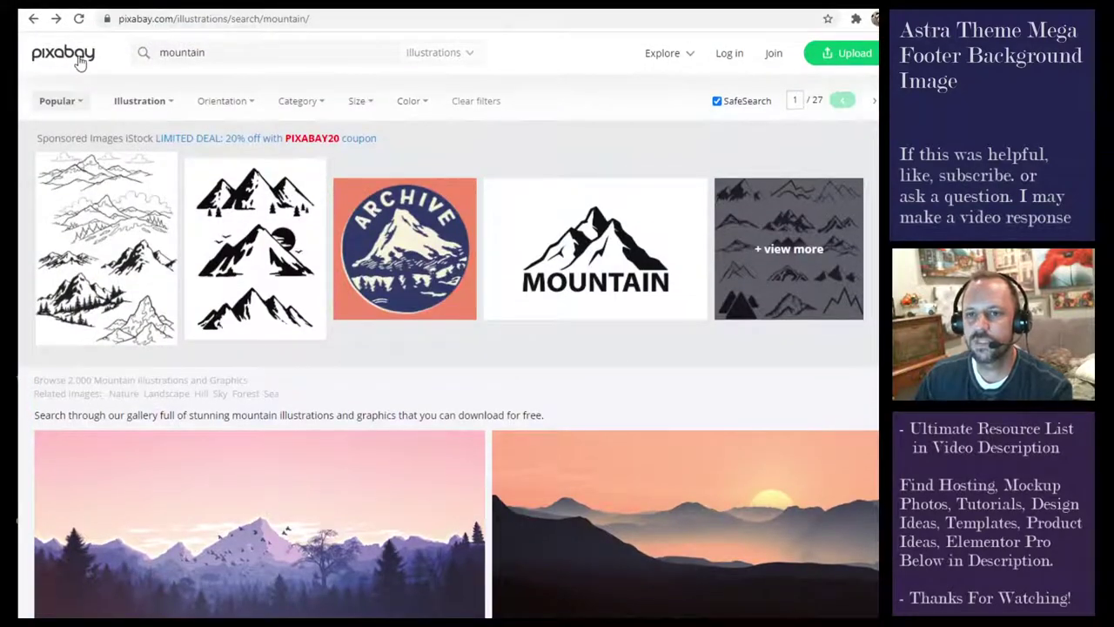
click(80, 59)
click(411, 284)
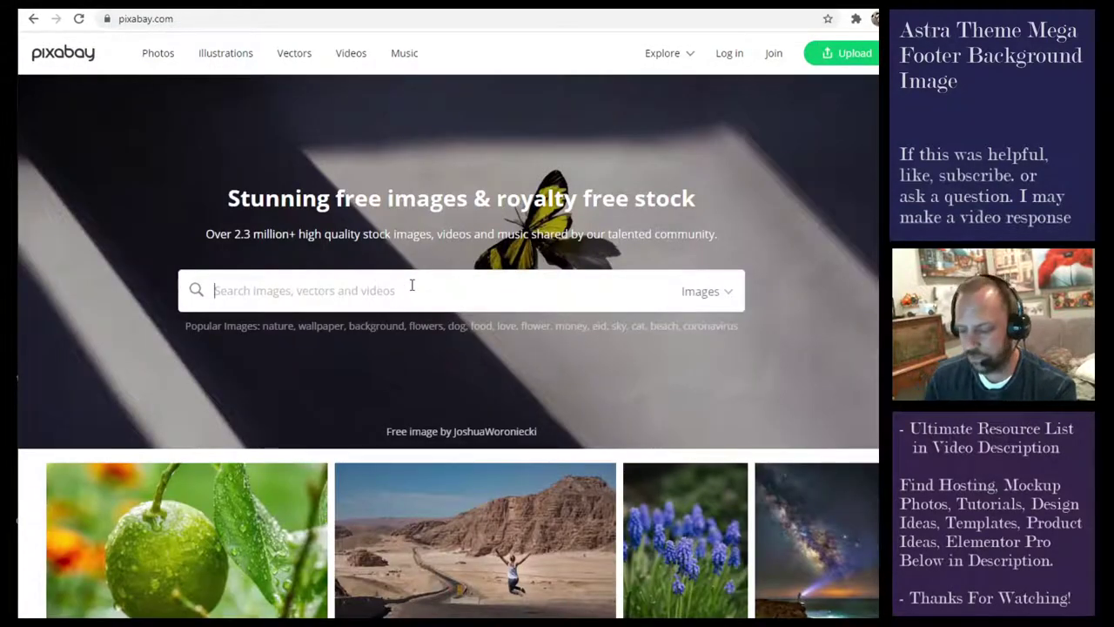
text(mountain)
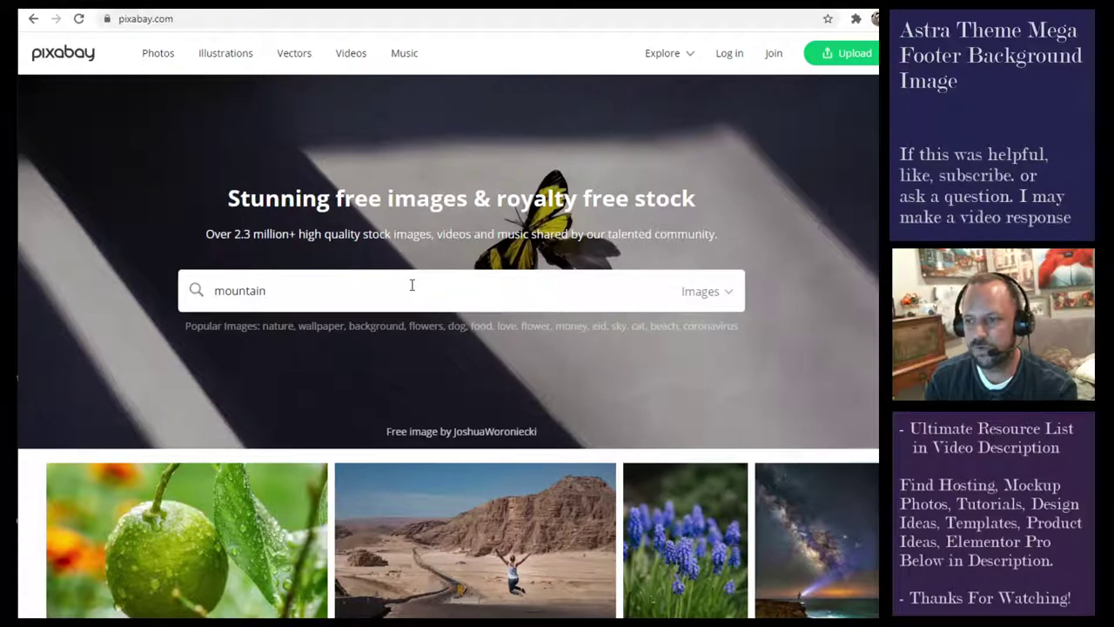
click(714, 291)
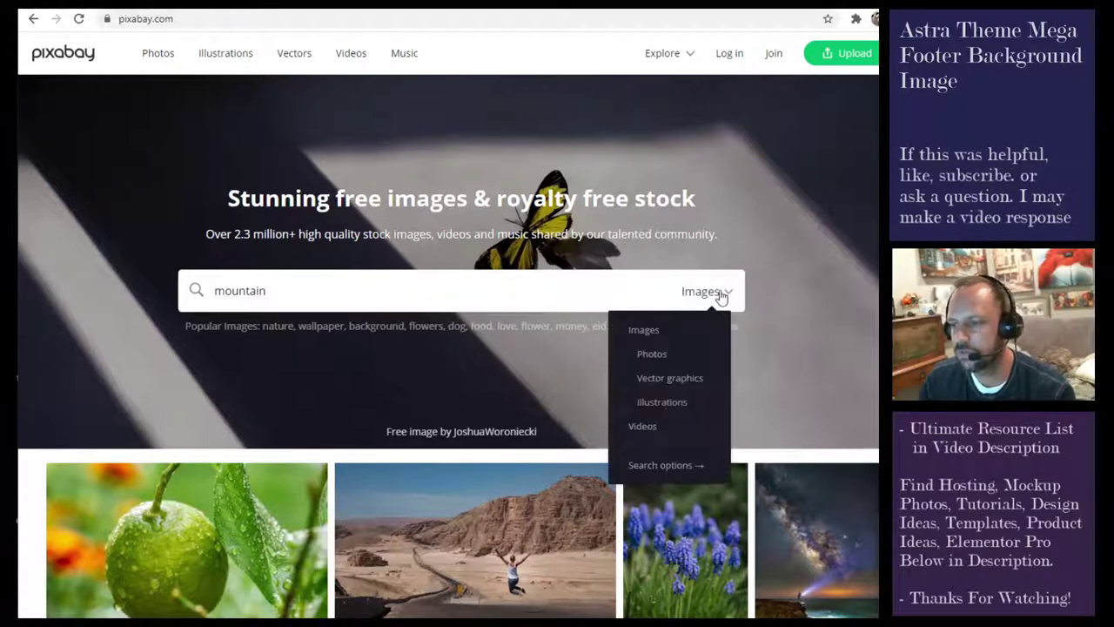
click(680, 402)
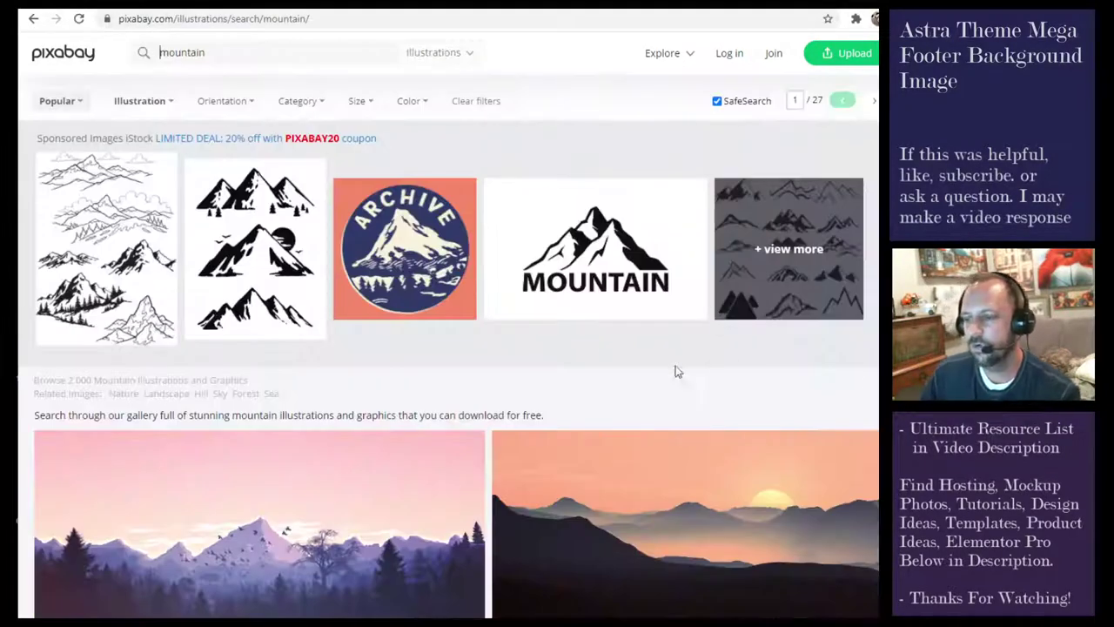
Step: Open the Sky Clouds Mountains illustration and show its free download sizes
scroll(502, 350, down, 1)
scroll(547, 217, down, 2)
scroll(577, 286, down, 3)
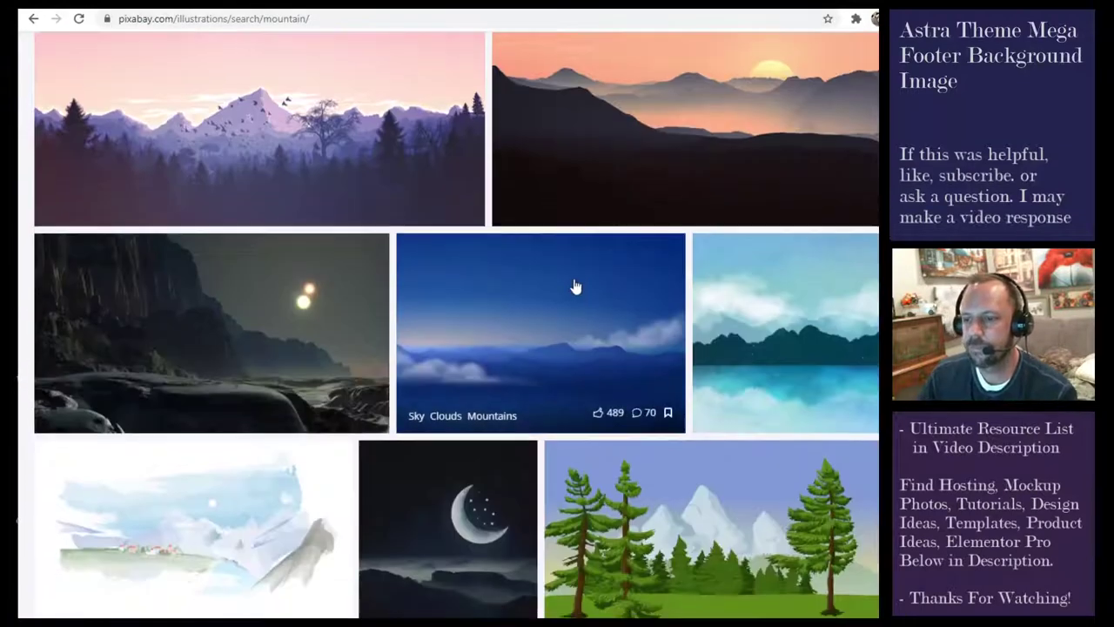
scroll(602, 335, down, 2)
scroll(602, 335, down, 1)
scroll(502, 156, up, 2)
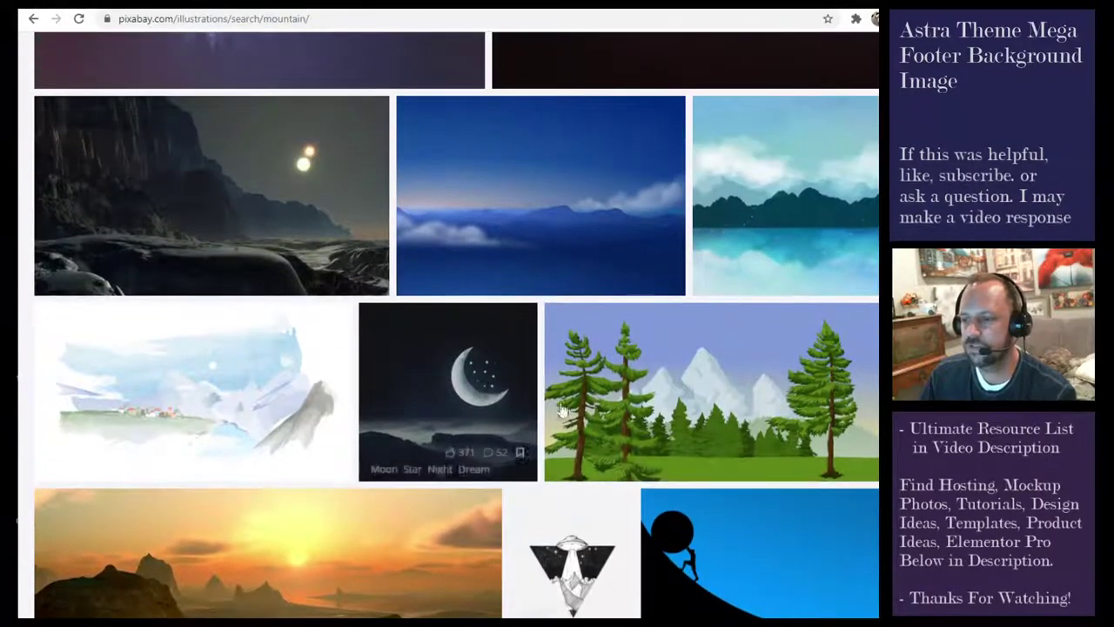
click(528, 160)
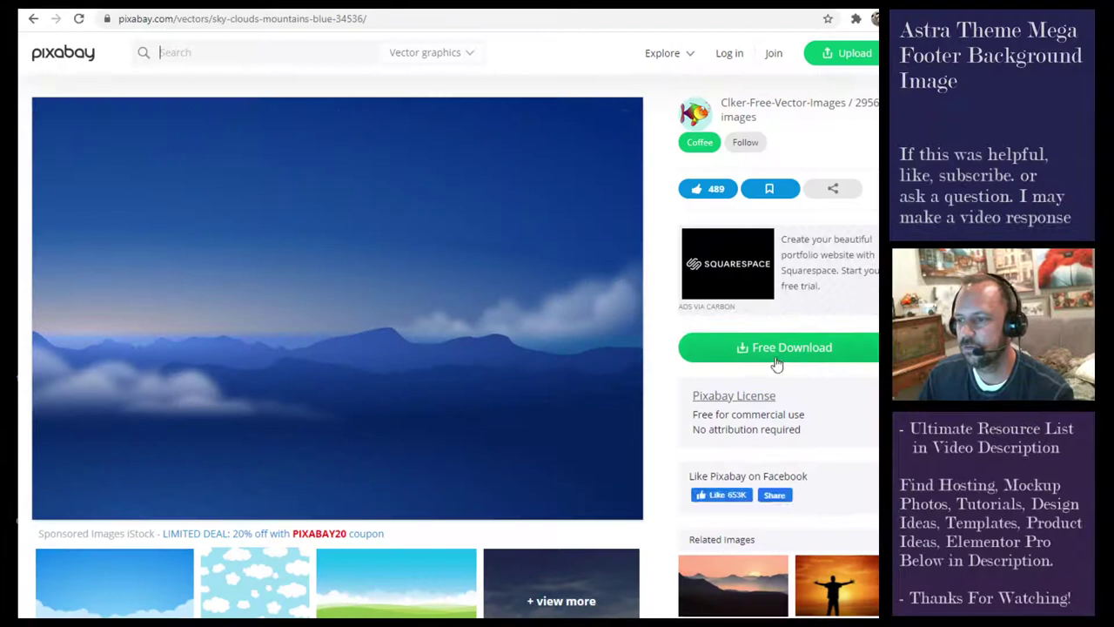
click(780, 347)
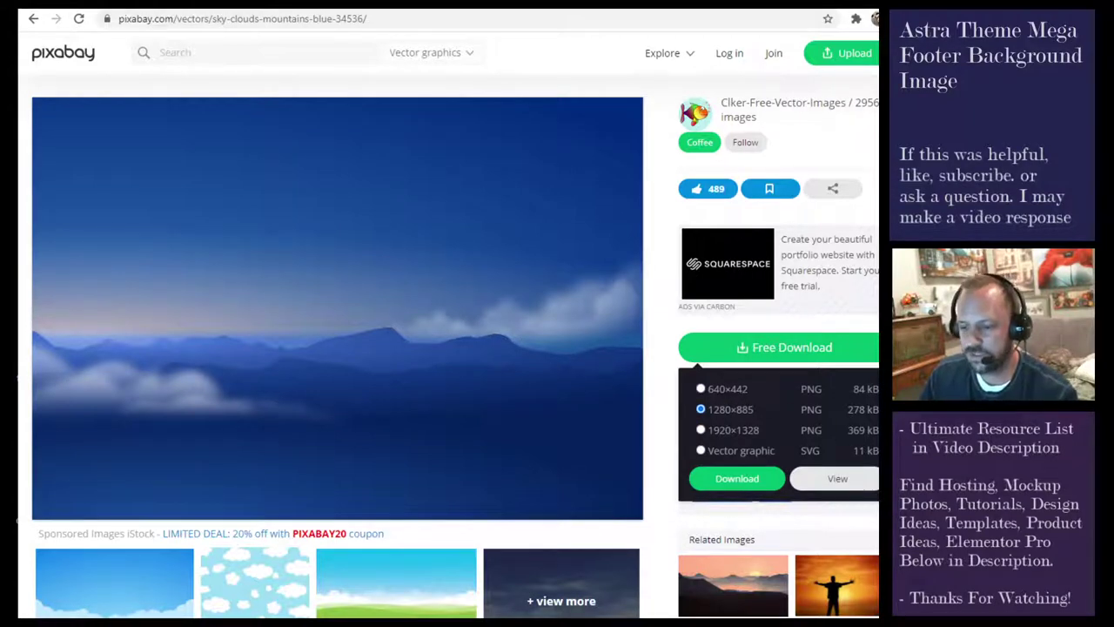
Step: Open the downloaded sky-and-mountains PNG in paint.net and choose File > Save As
click(553, 614)
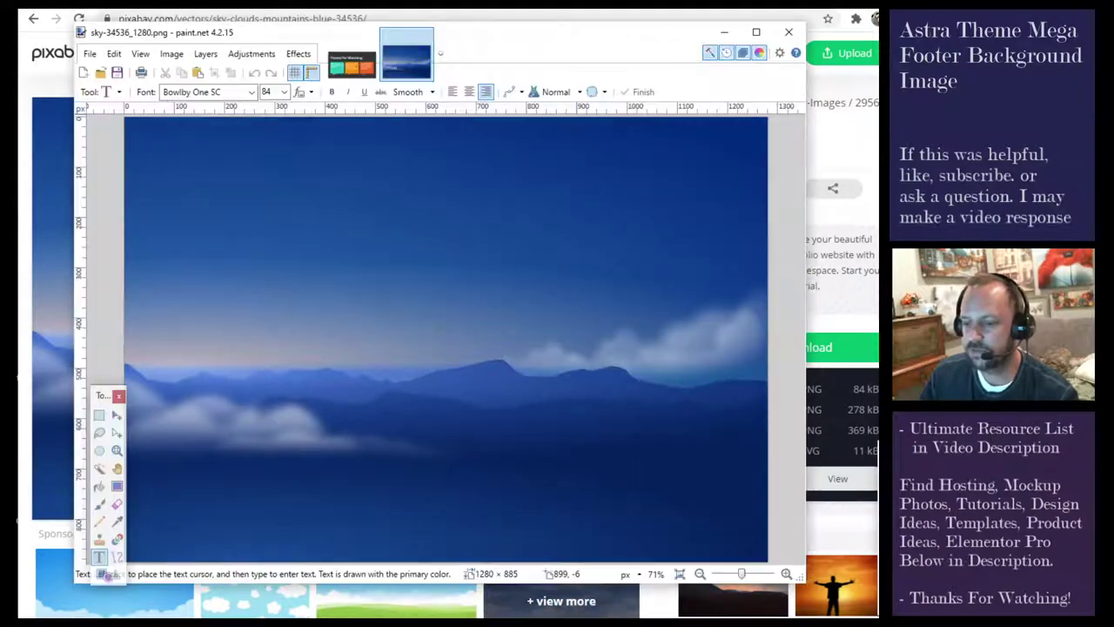
mouse_move(569, 22)
mouse_down()
mouse_move(594, 72)
mouse_move(618, 30)
mouse_up()
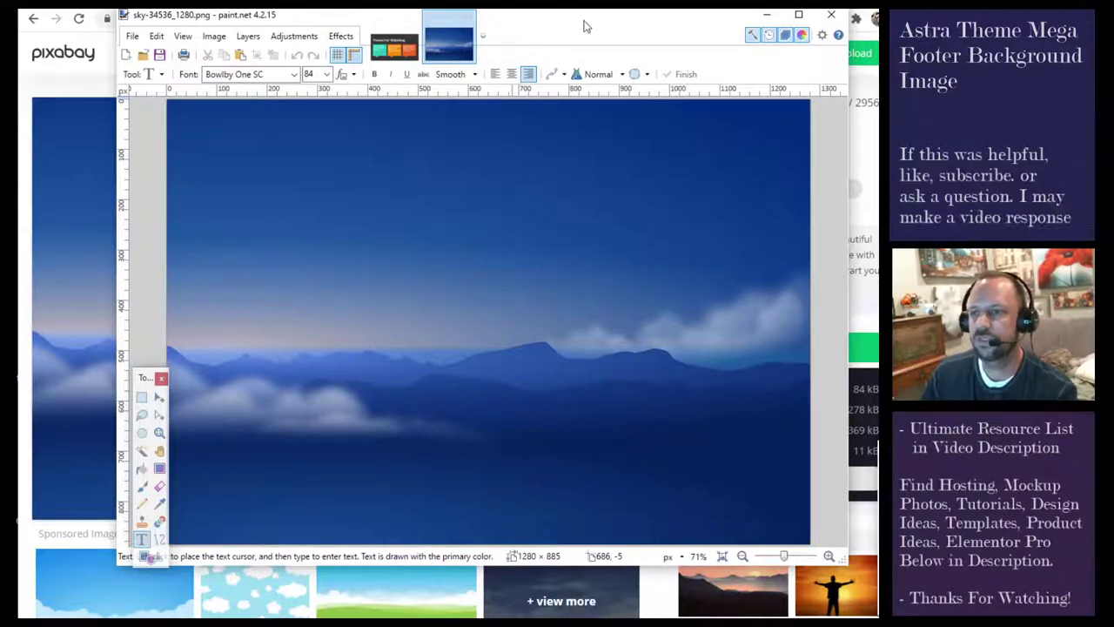
drag(585, 26, 569, 29)
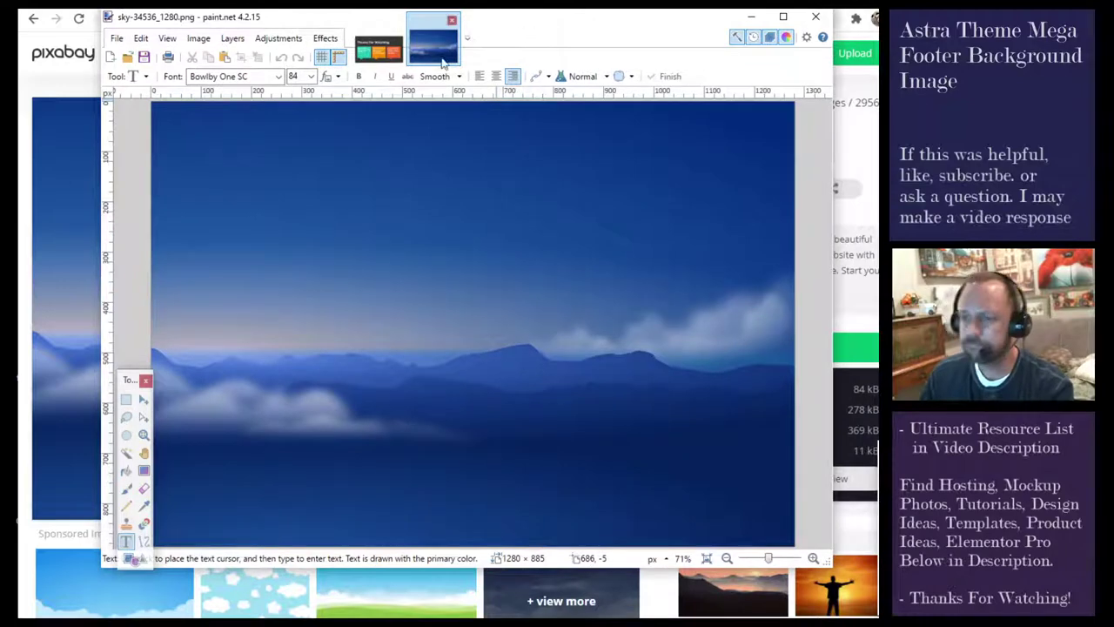
click(117, 38)
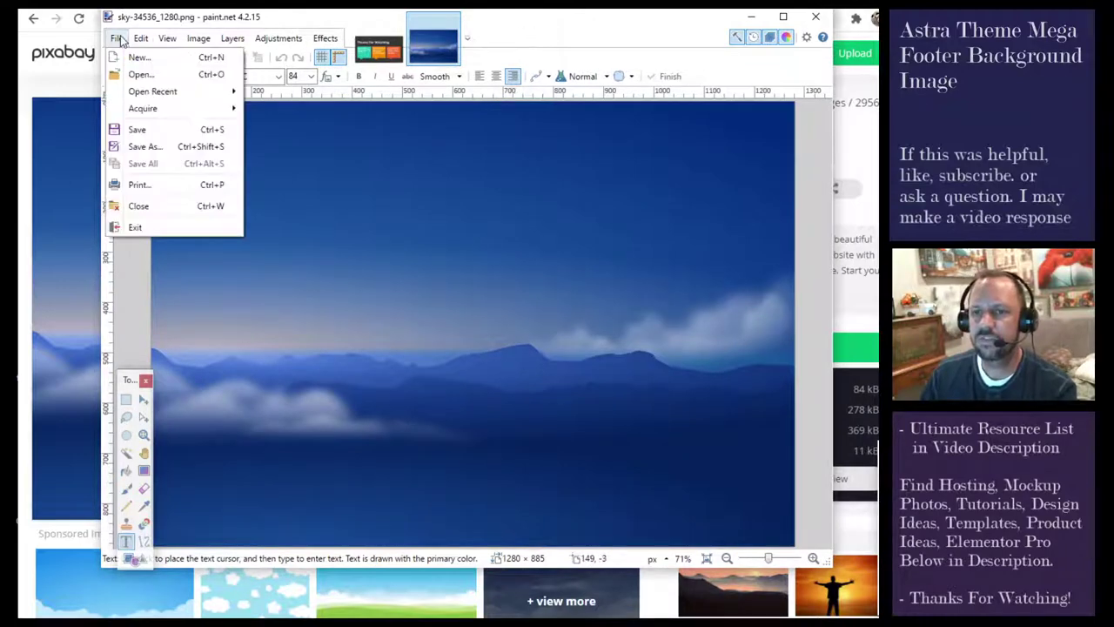
click(148, 146)
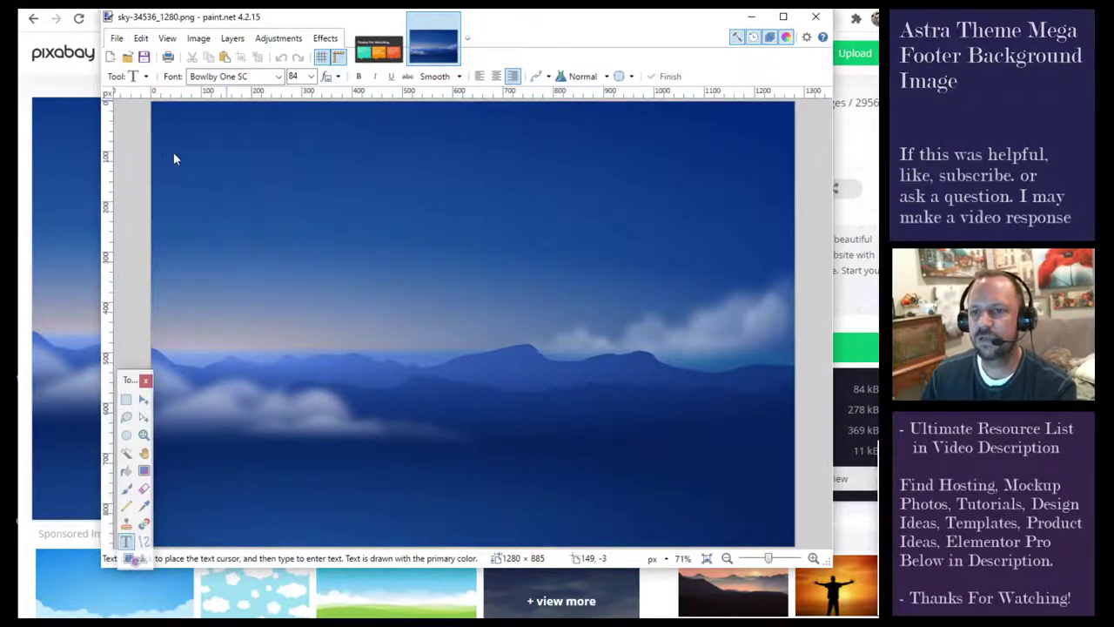
Step: Save the image as a JPEG named 'mountain'
text(m)
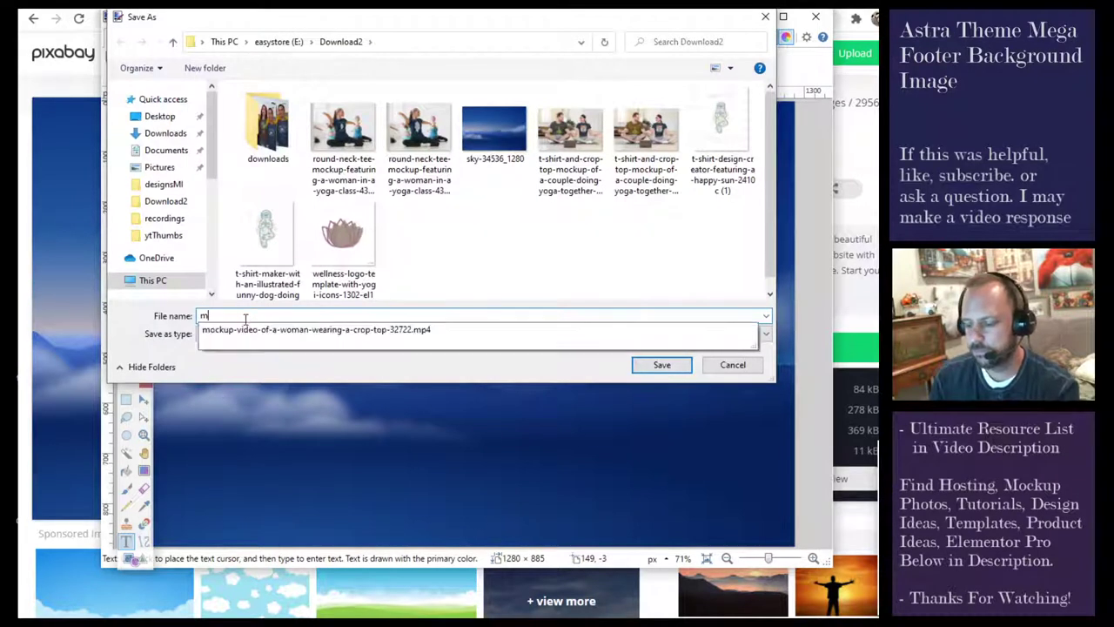
text(ountain)
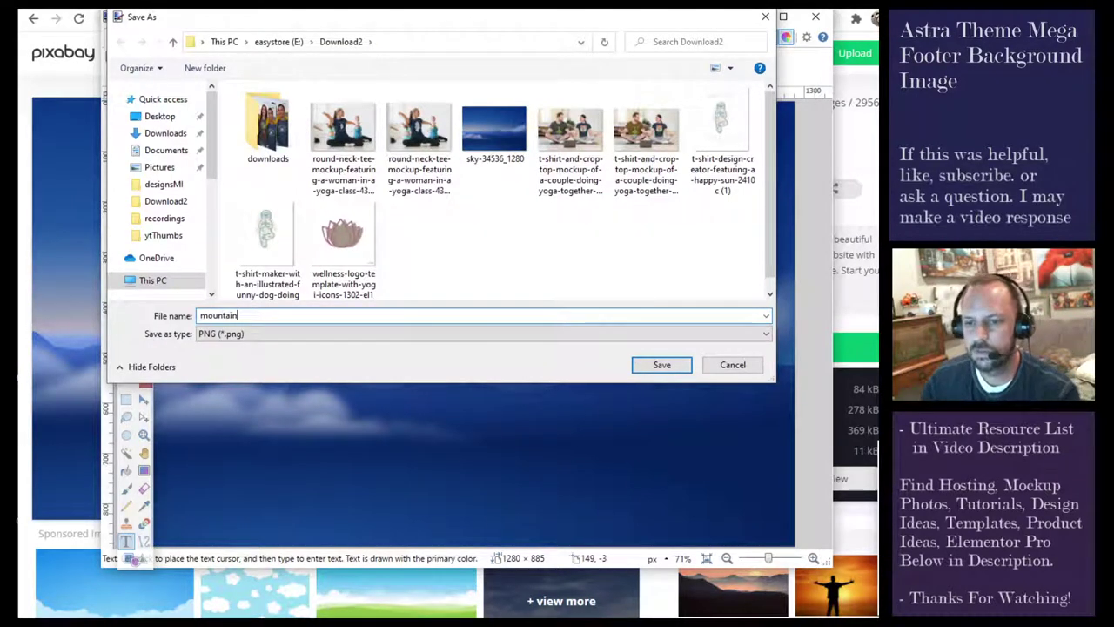
click(342, 335)
scroll(341, 365, up, 2)
click(342, 355)
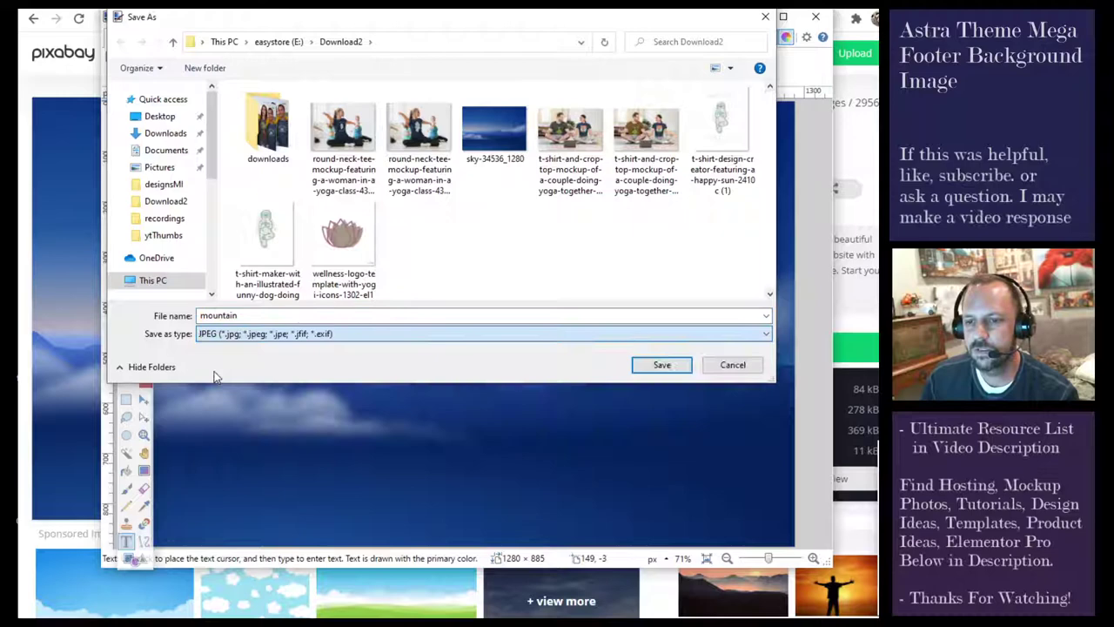
click(660, 365)
Step: Set JPEG quality to 84, confirm the save, and minimize paint.net
drag(319, 202, 298, 199)
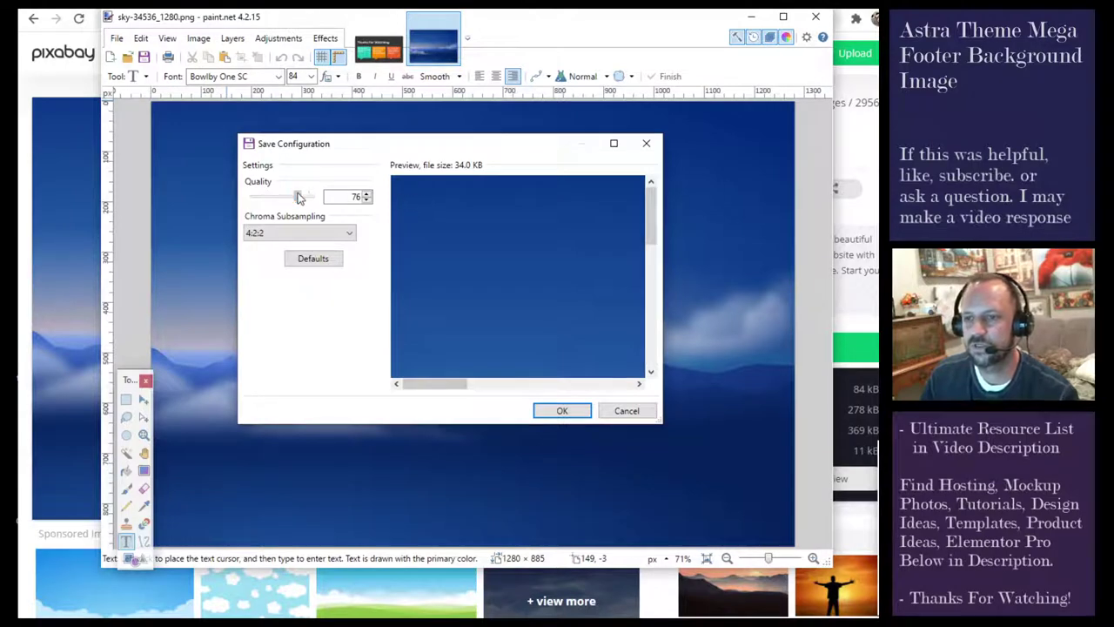
drag(297, 197, 301, 196)
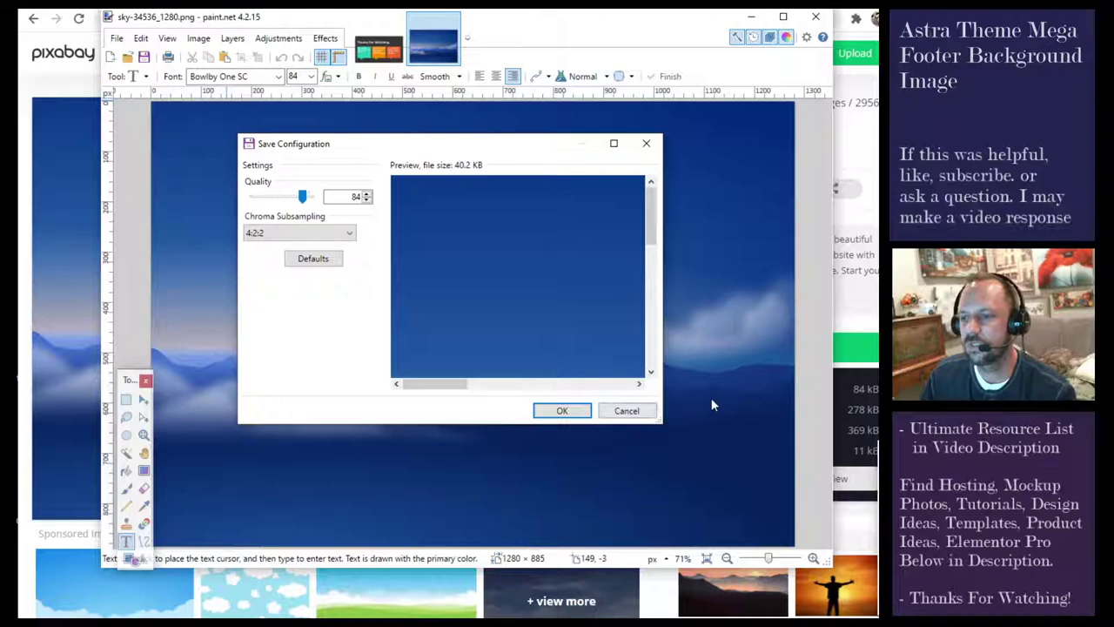
click(639, 410)
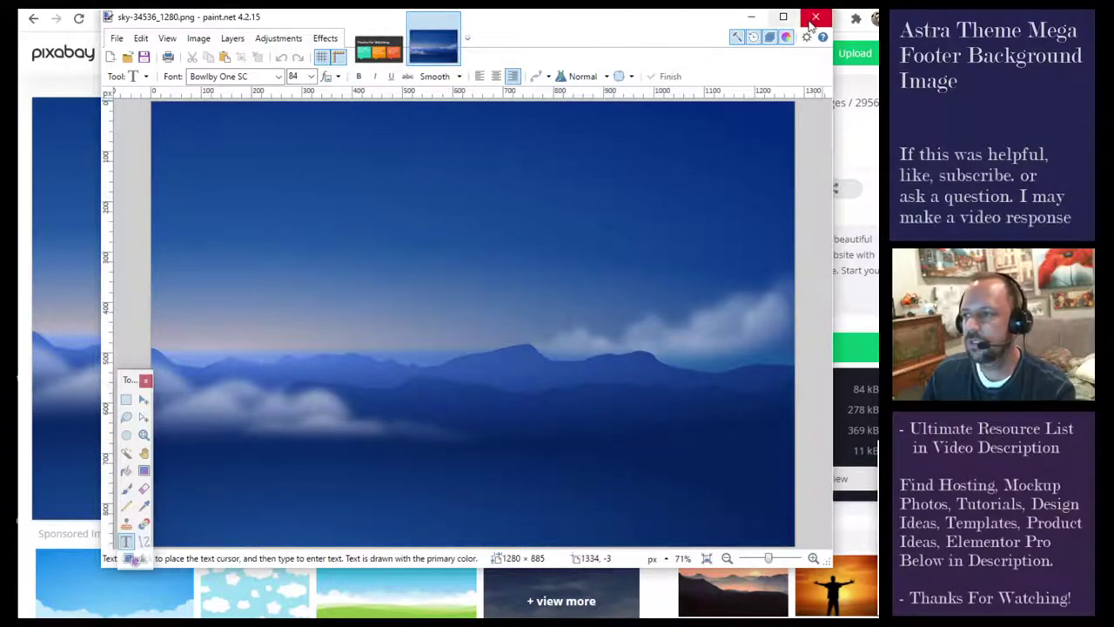
click(751, 17)
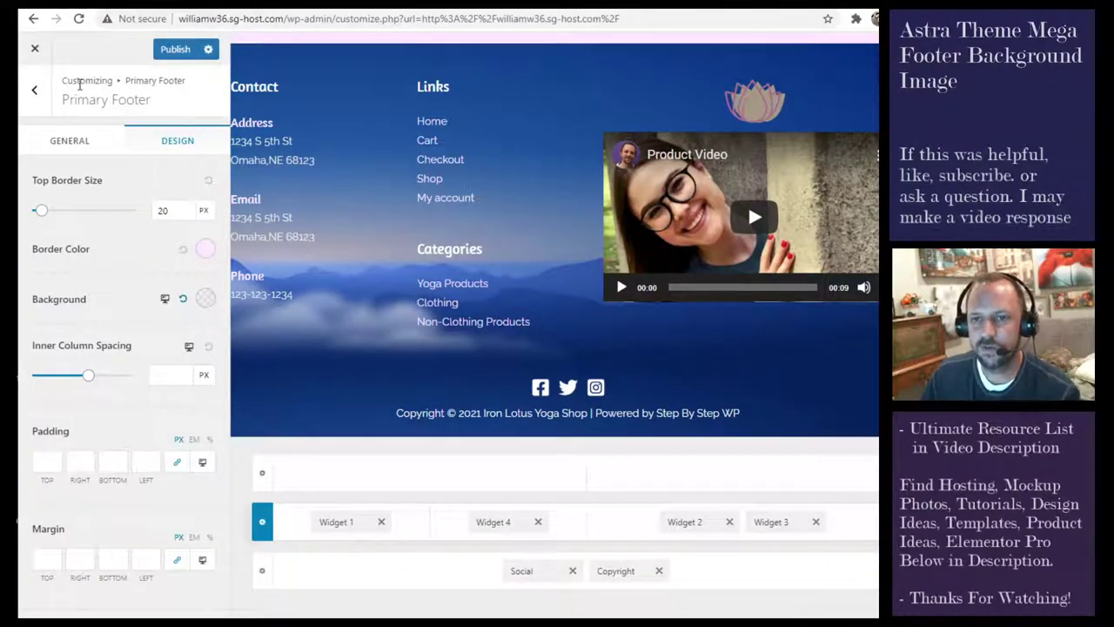
Step: Give the Footer Builder an image background at Center Center position with Size set to Cover
click(35, 89)
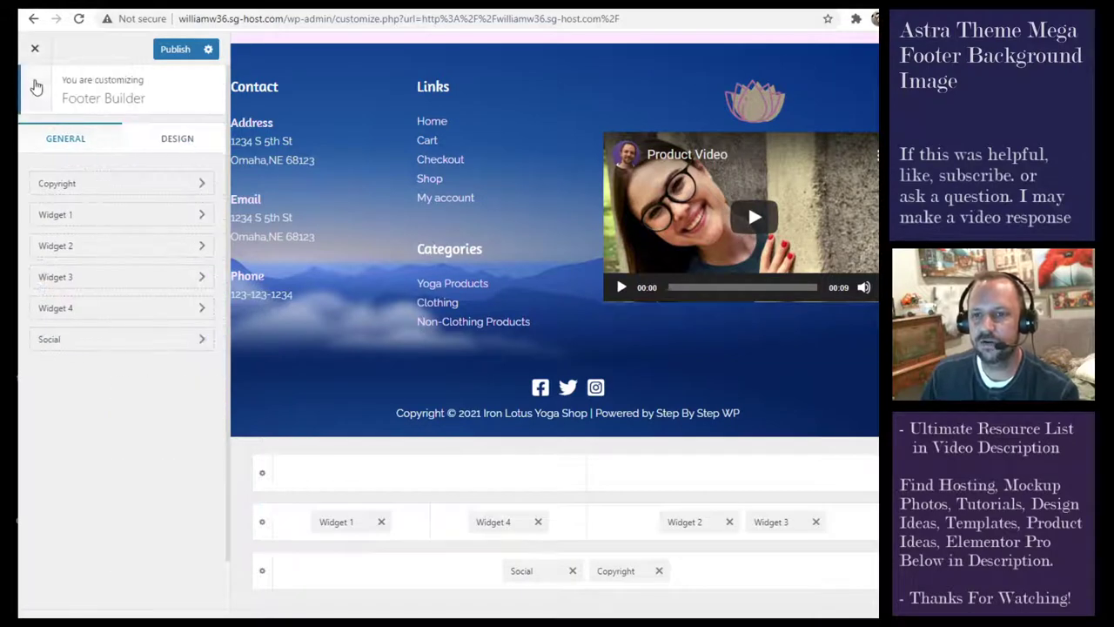
click(171, 141)
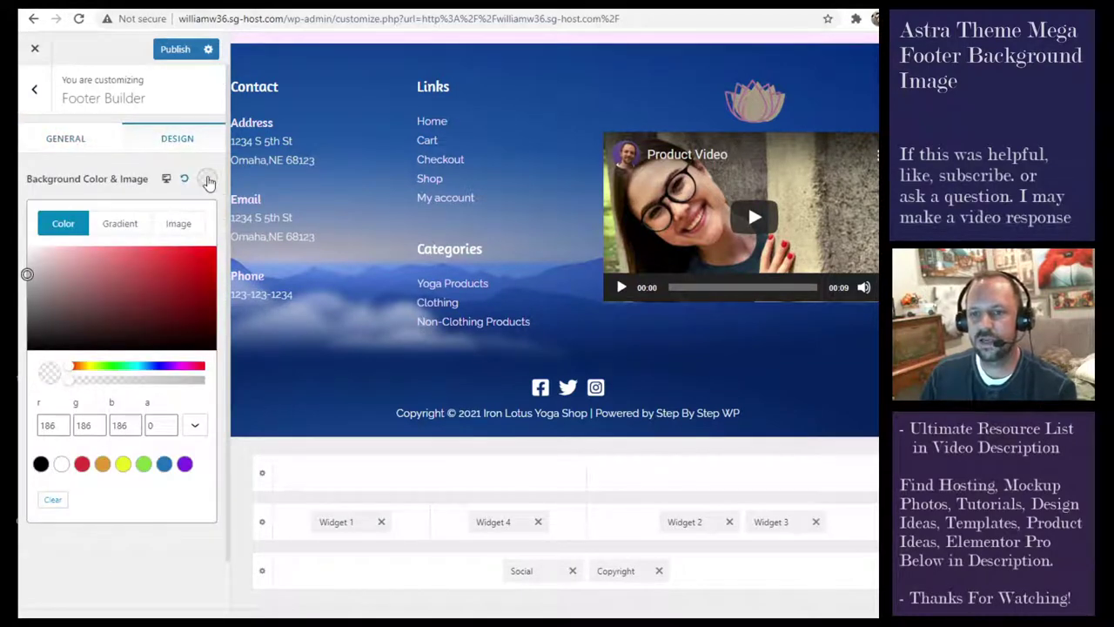
click(177, 223)
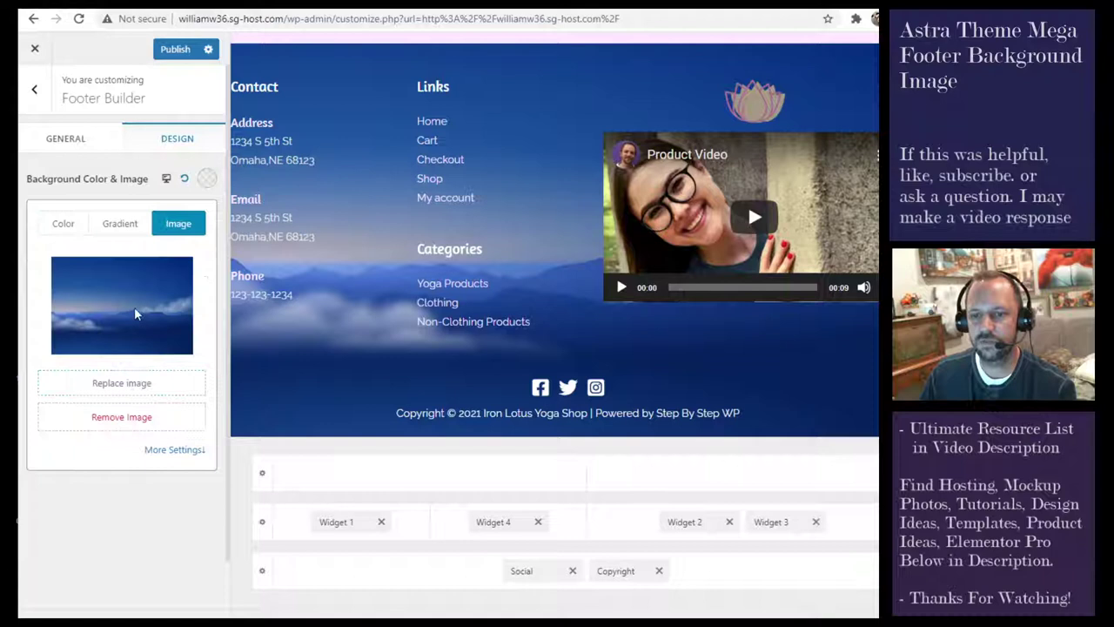
click(175, 449)
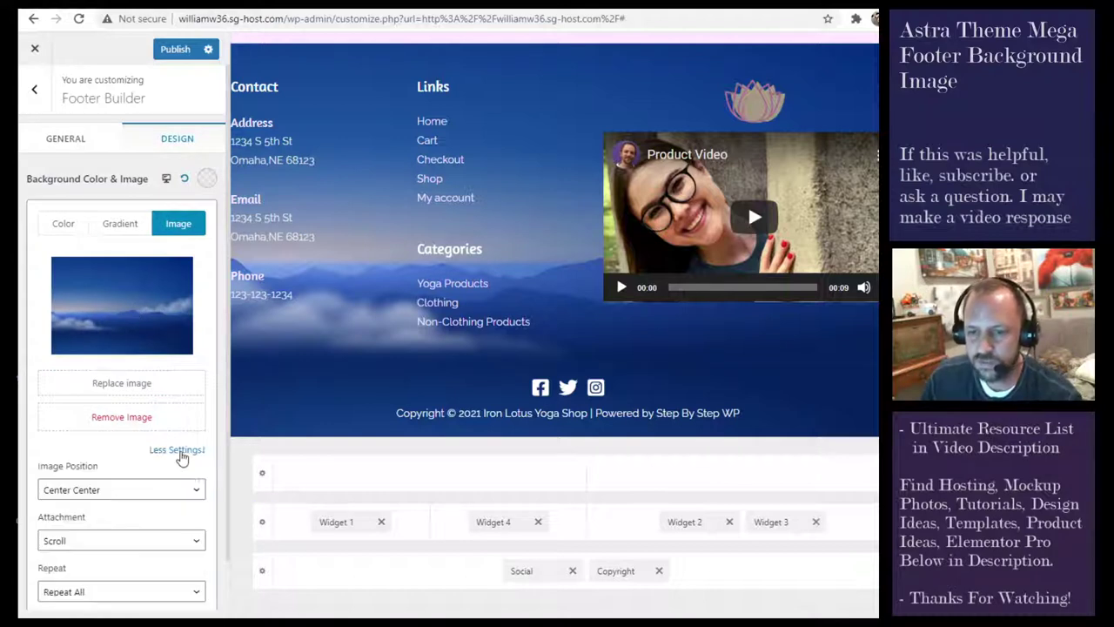
scroll(170, 470, down, 1)
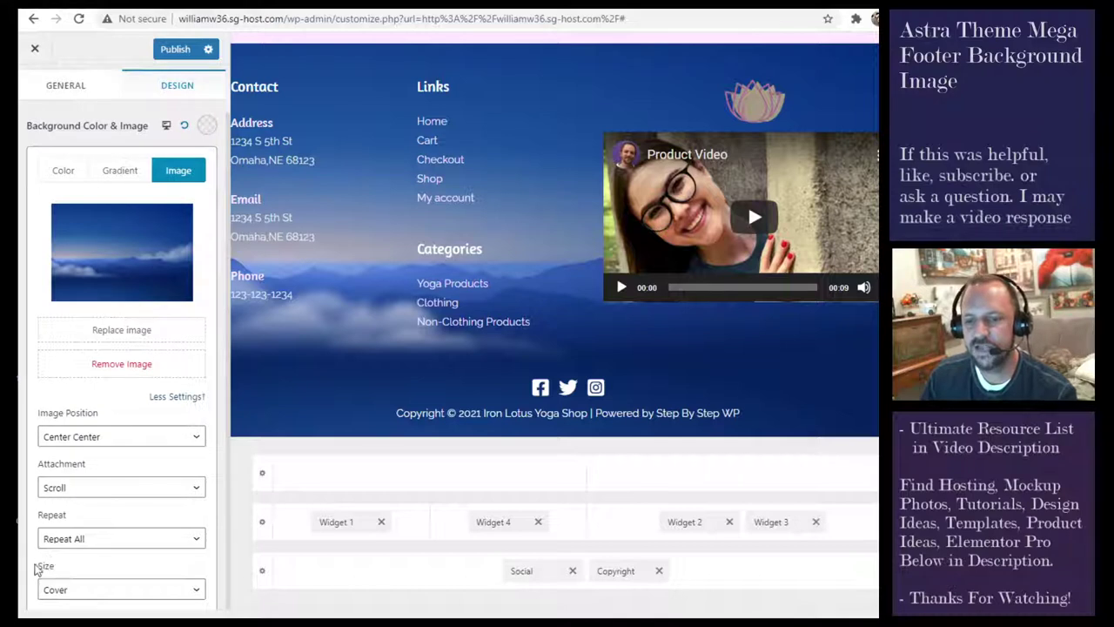
click(69, 593)
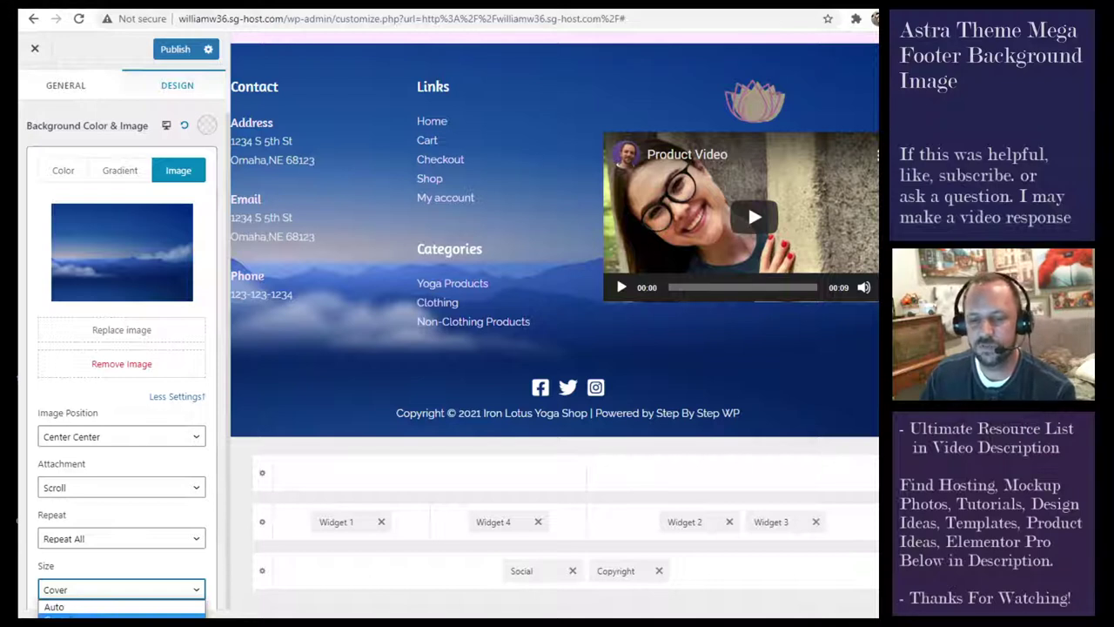
click(72, 567)
mouse_move(739, 215)
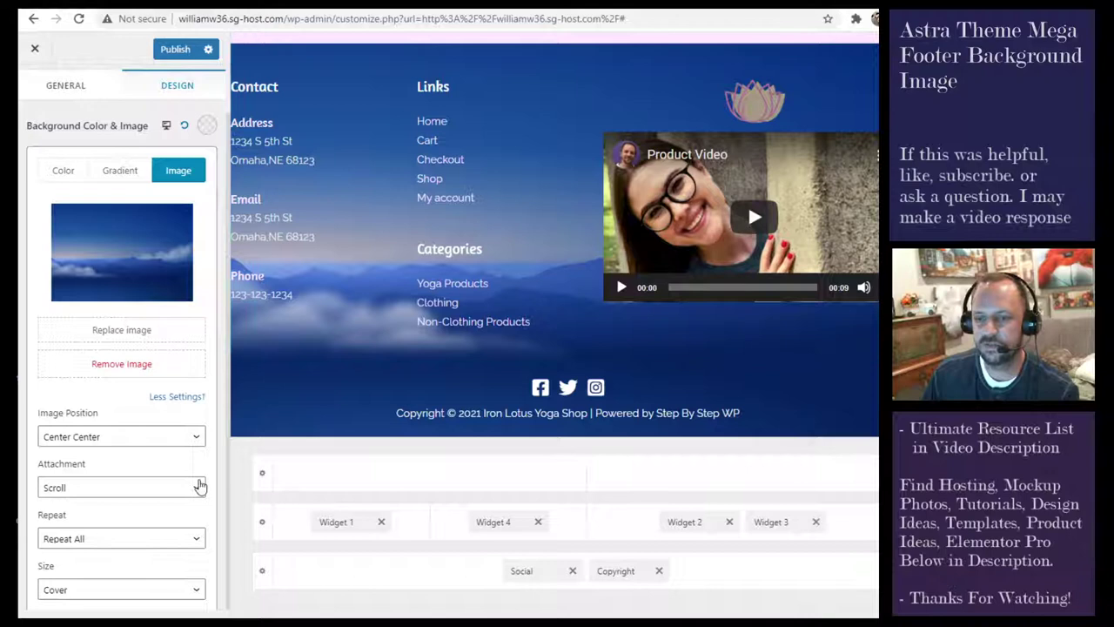
click(79, 593)
Step: Confirm the Cover background size and bring up the Thanks For Watching image in paint.net
click(79, 561)
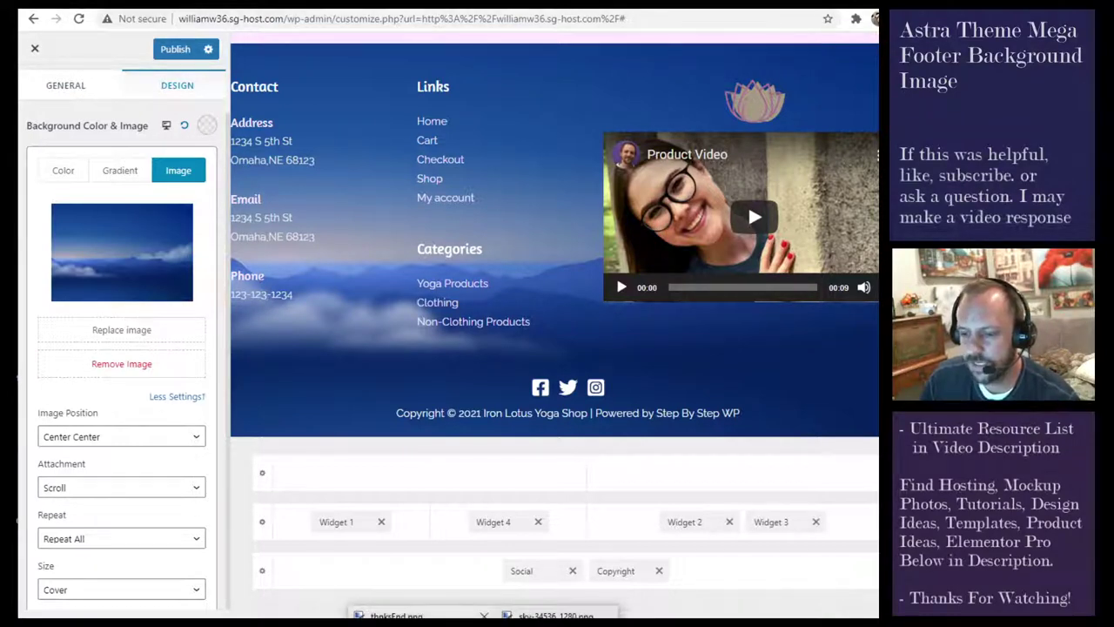
click(392, 614)
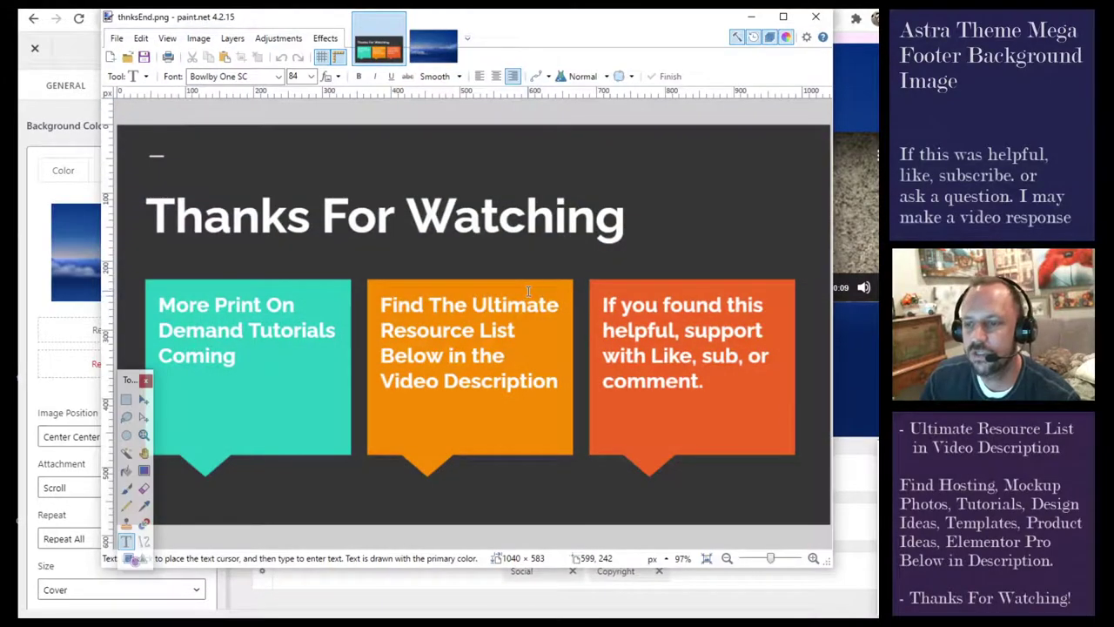